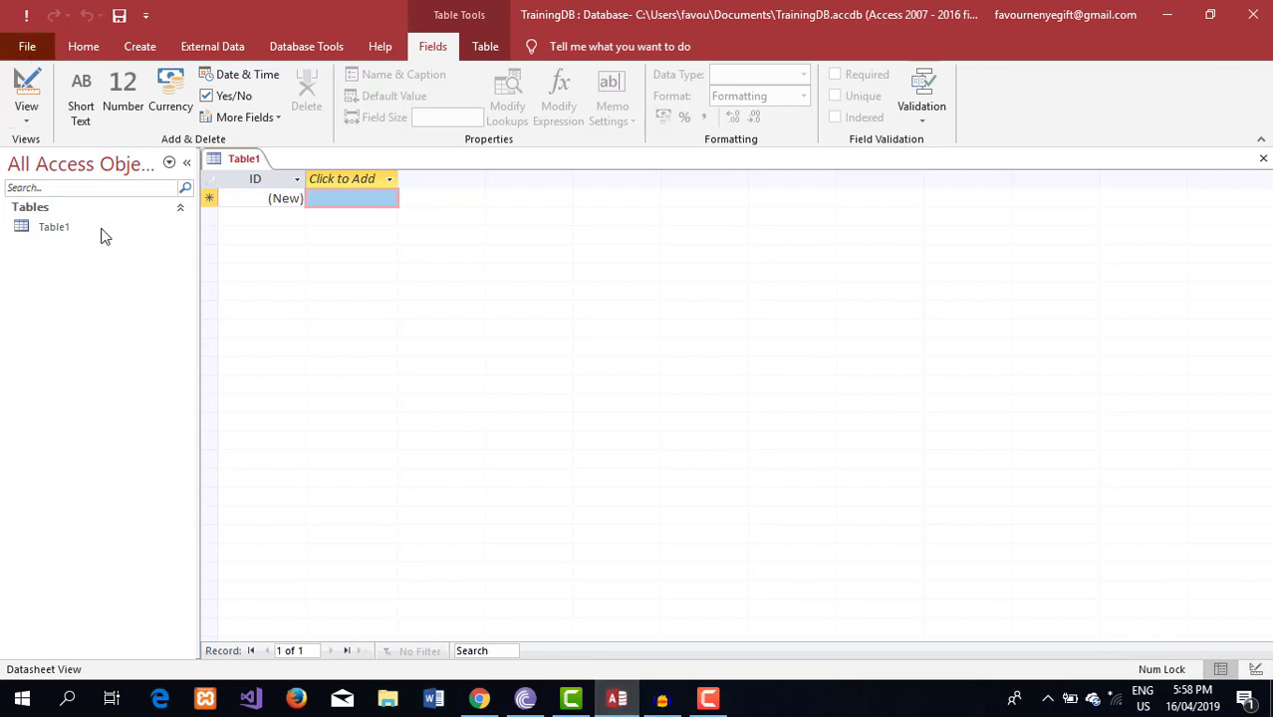
Create a new blank database named Training in the Documents folder
key(alt+f)
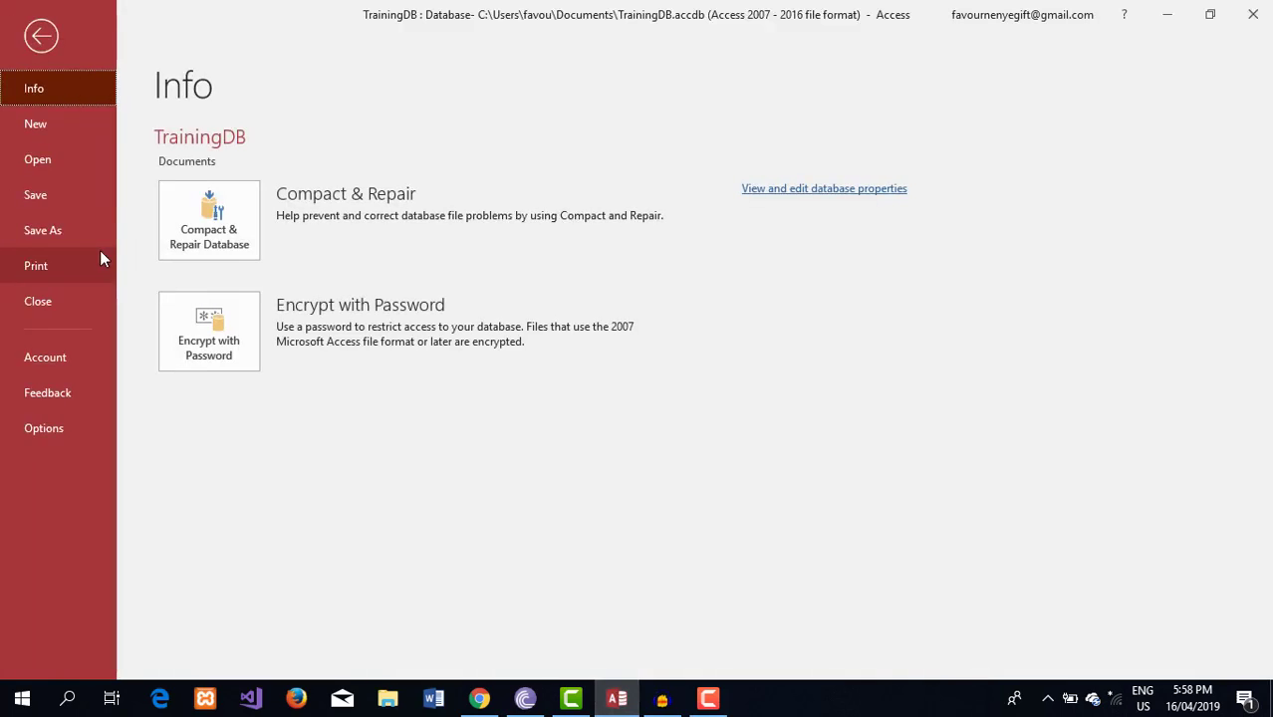
click(35, 123)
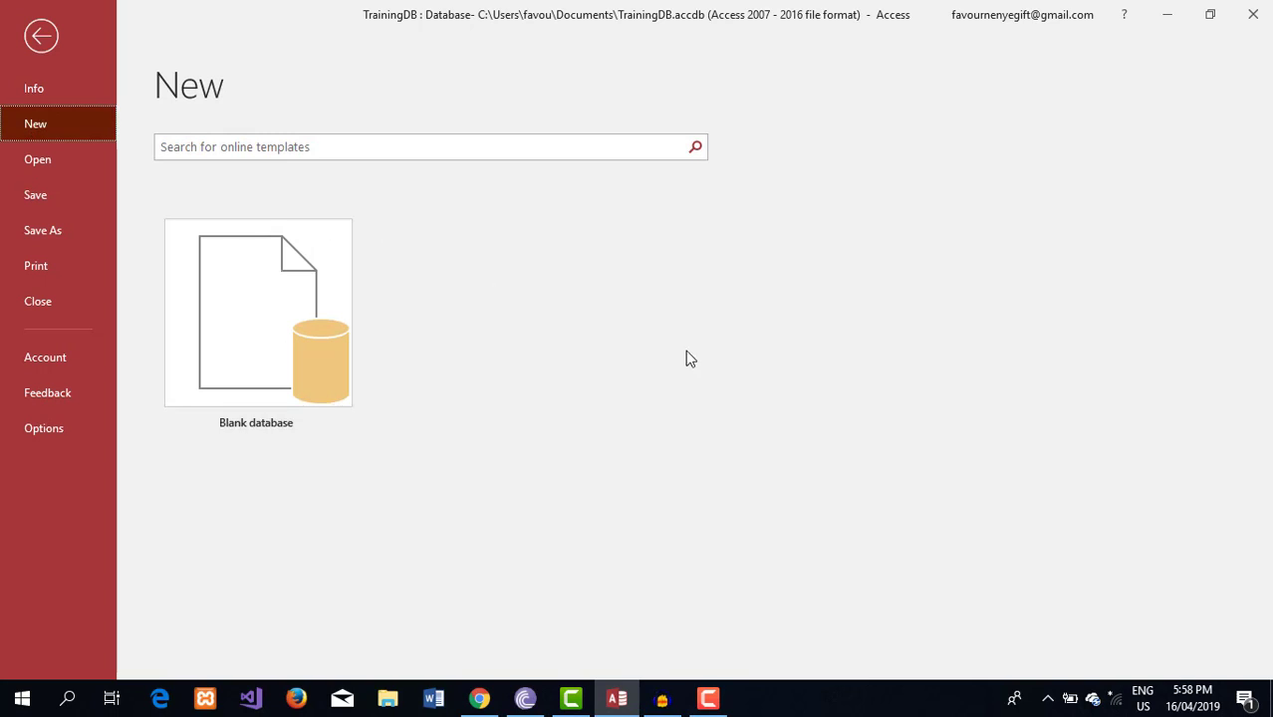
click(275, 348)
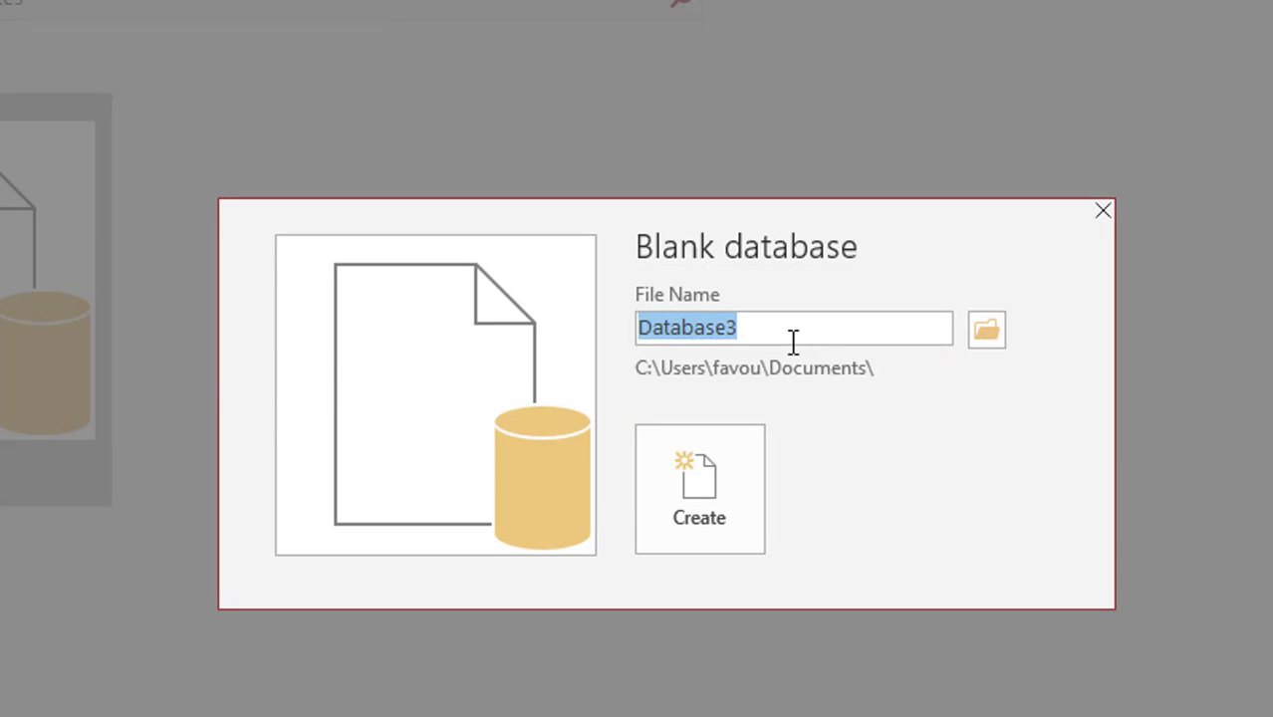
text(Trai)
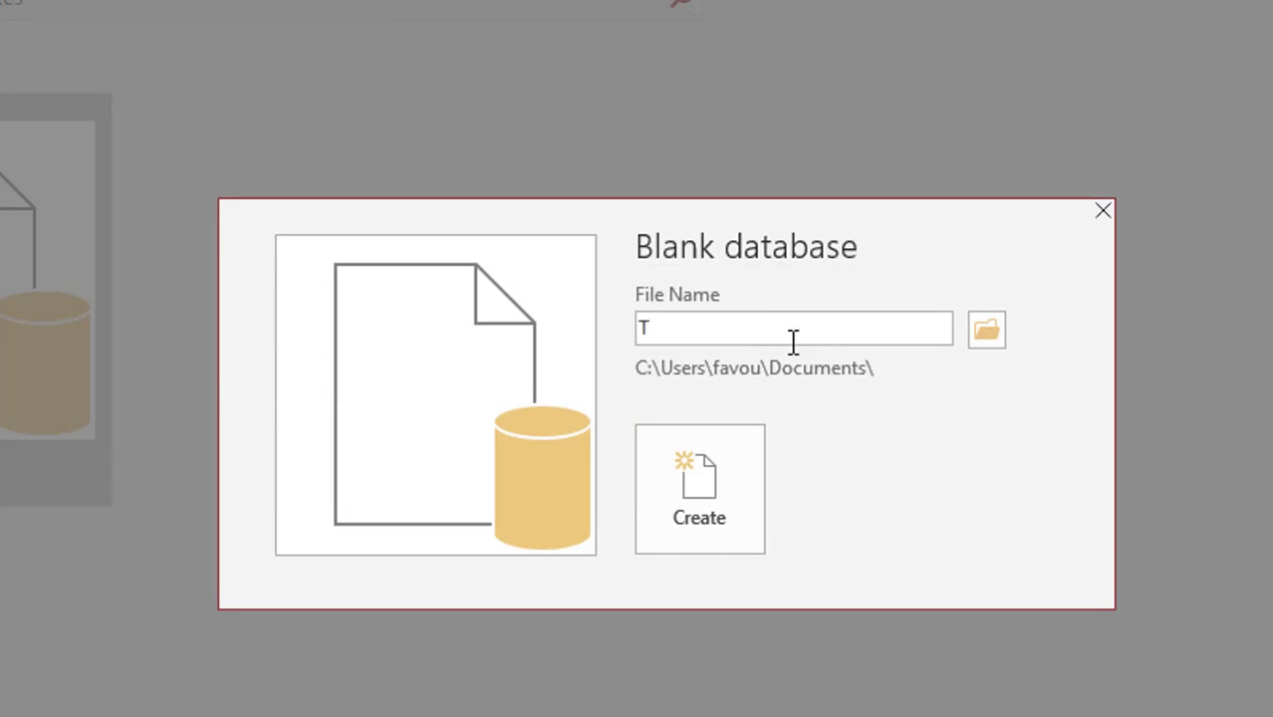
text(ning)
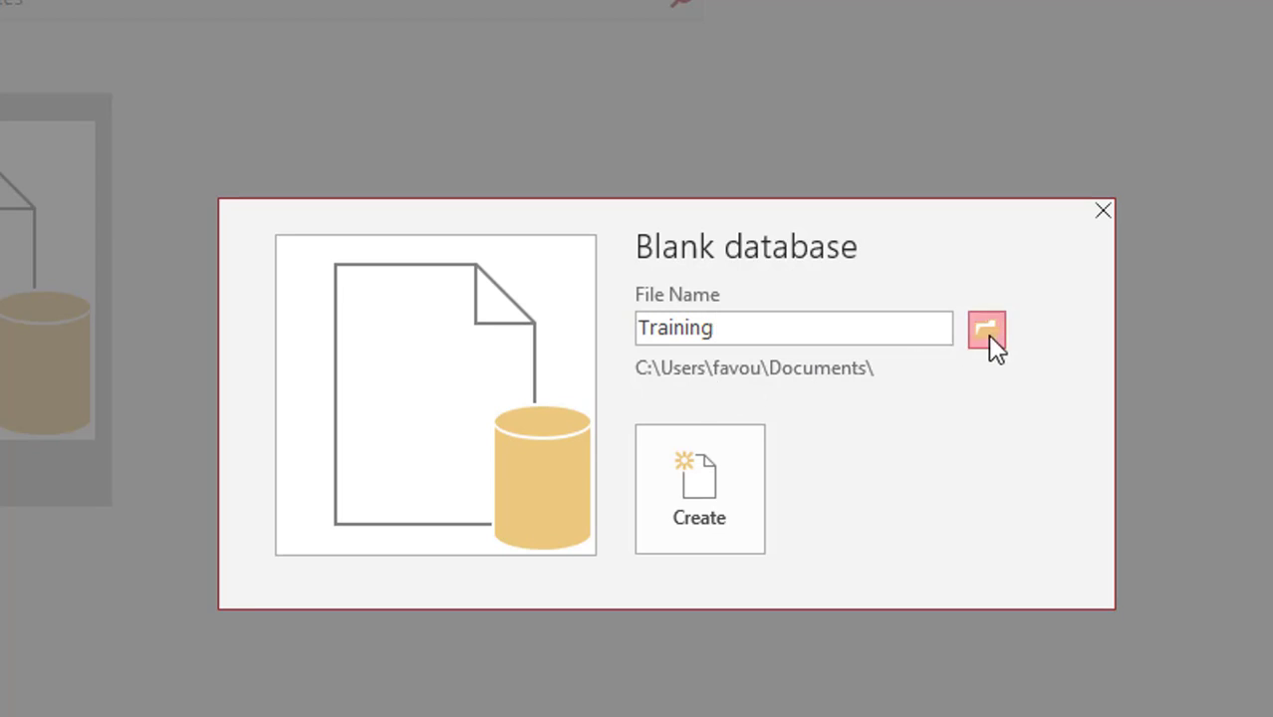
click(865, 342)
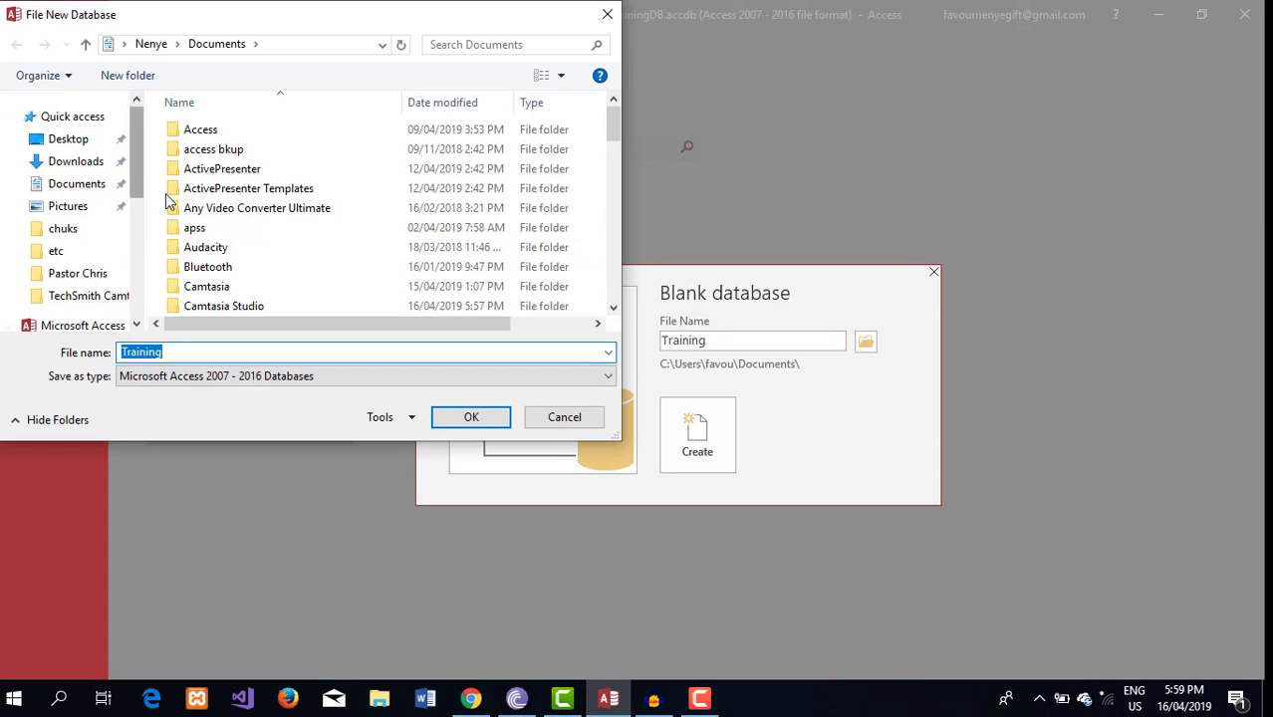
click(561, 415)
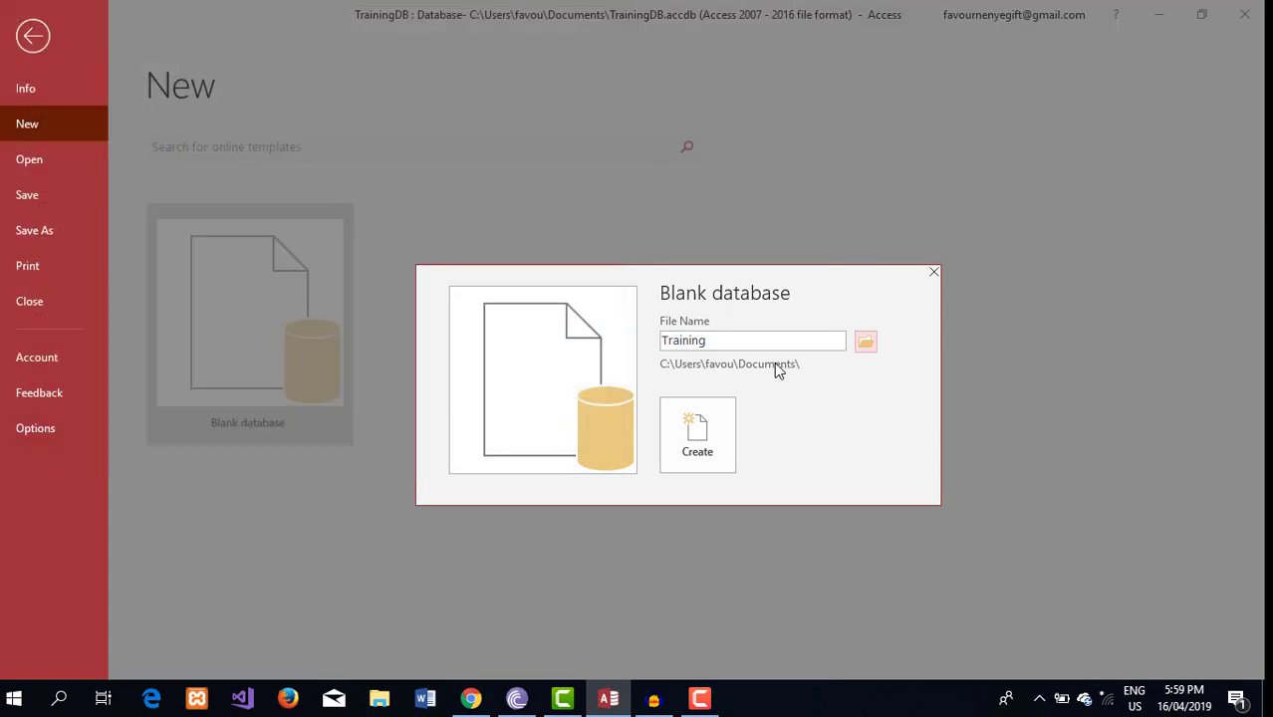
click(698, 453)
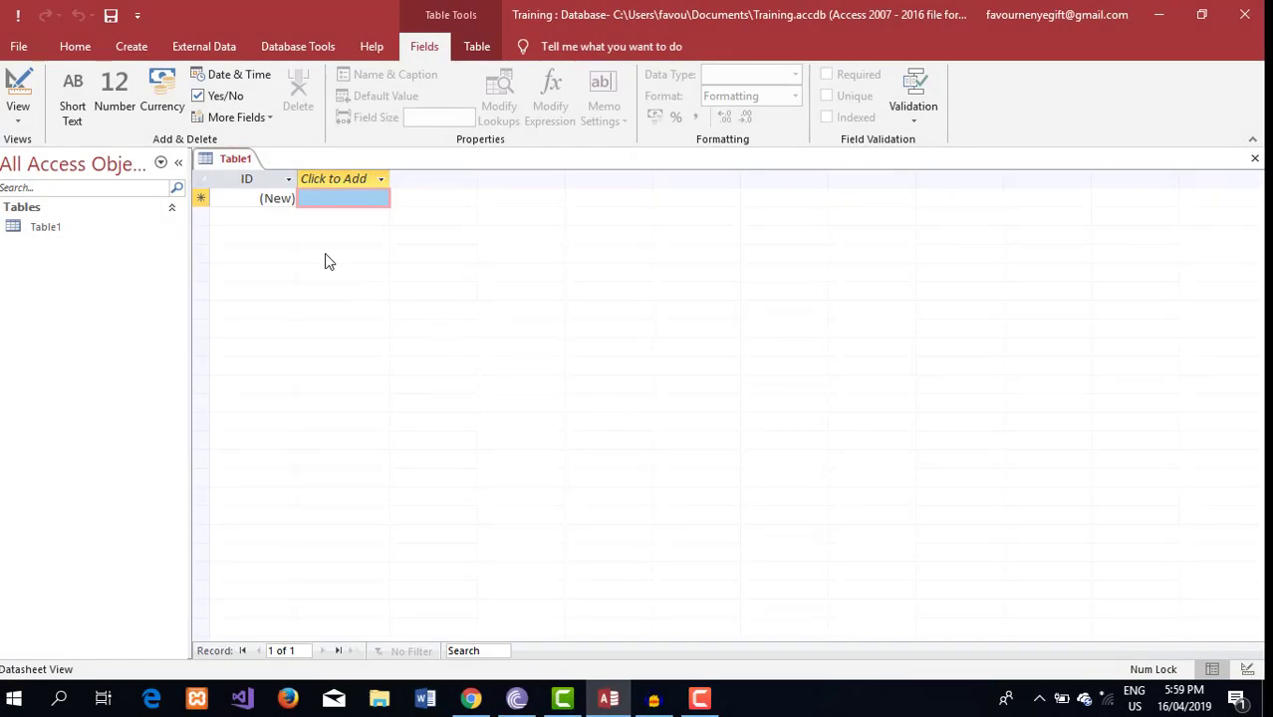
Switch the new table to Design View, saving it under the name Student
click(140, 53)
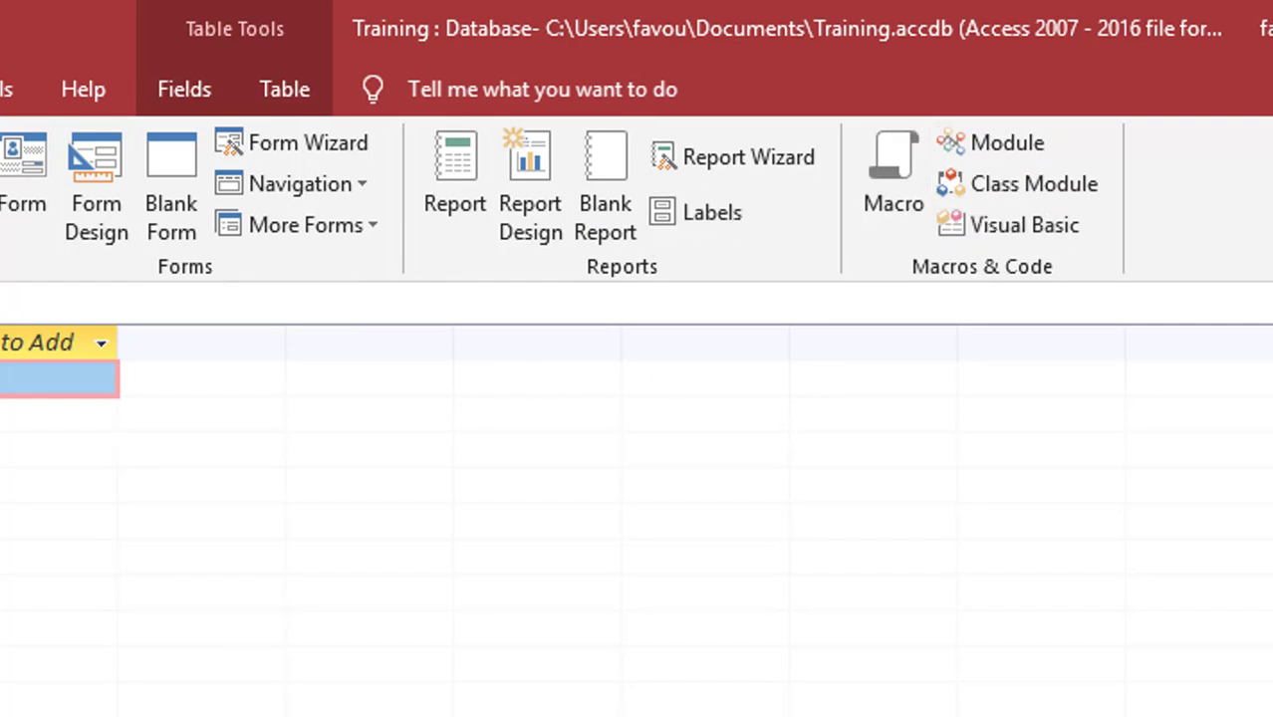
click(160, 88)
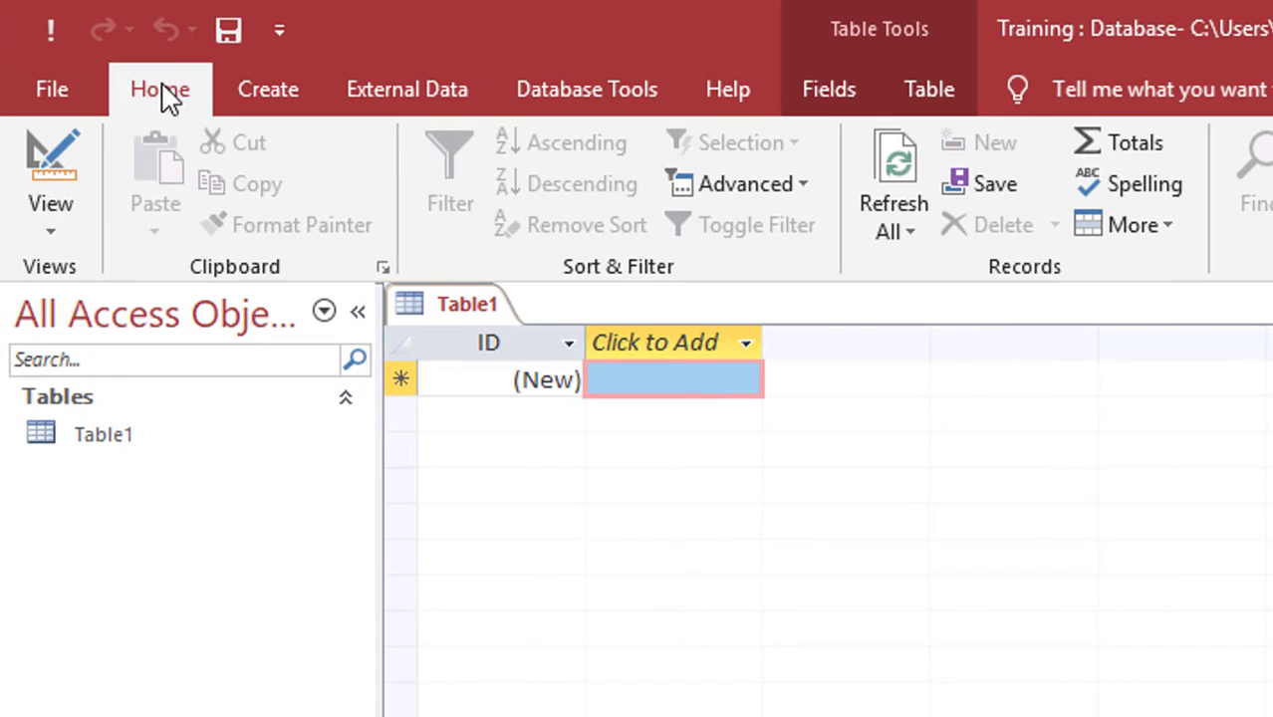
click(60, 231)
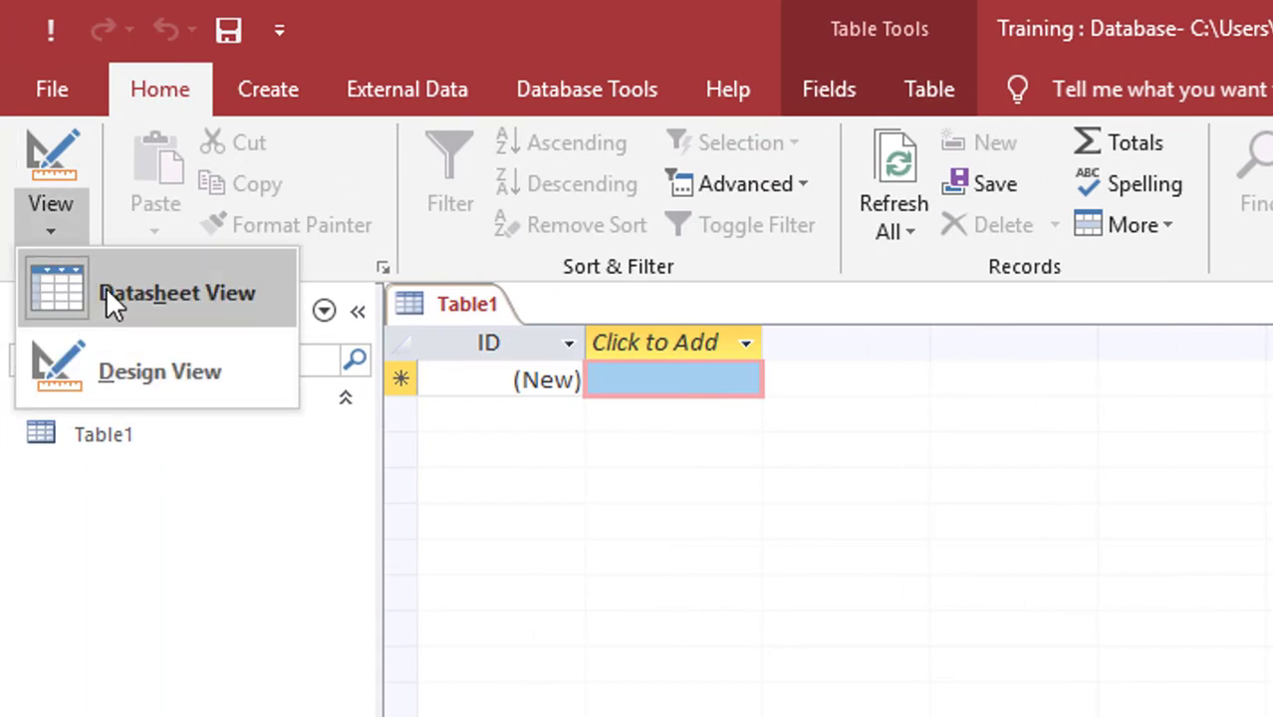
click(725, 445)
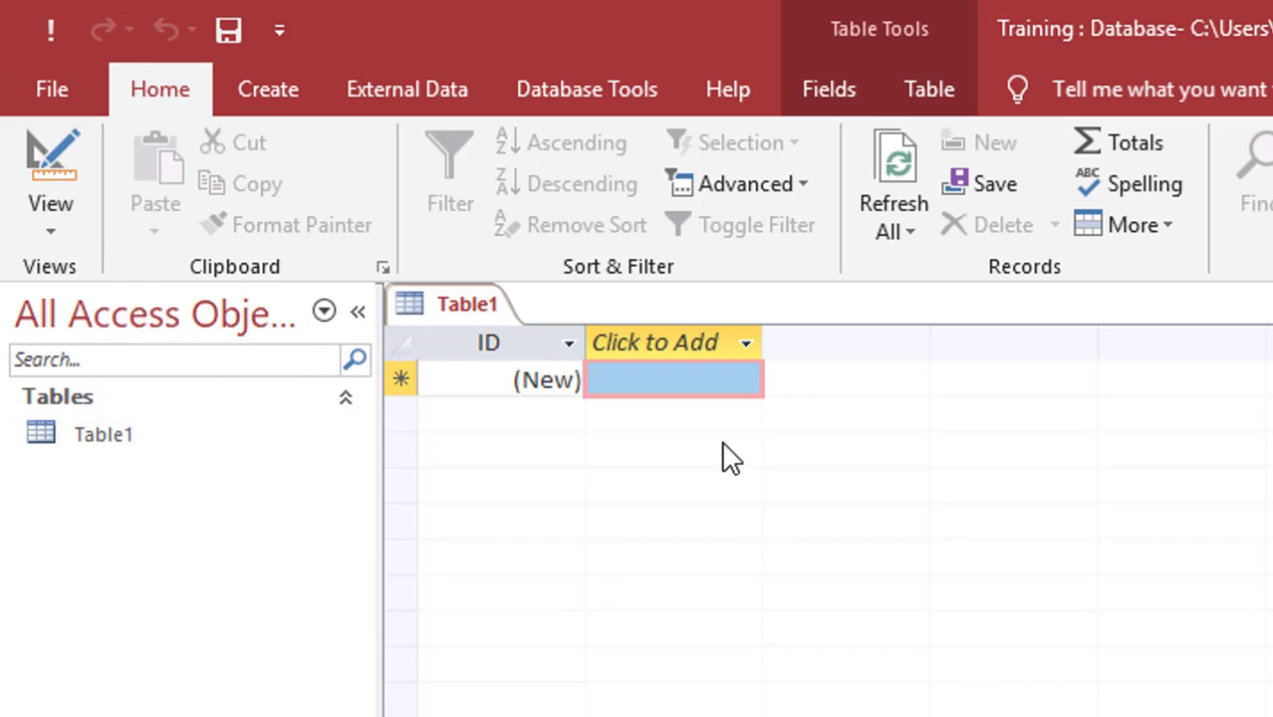
click(40, 235)
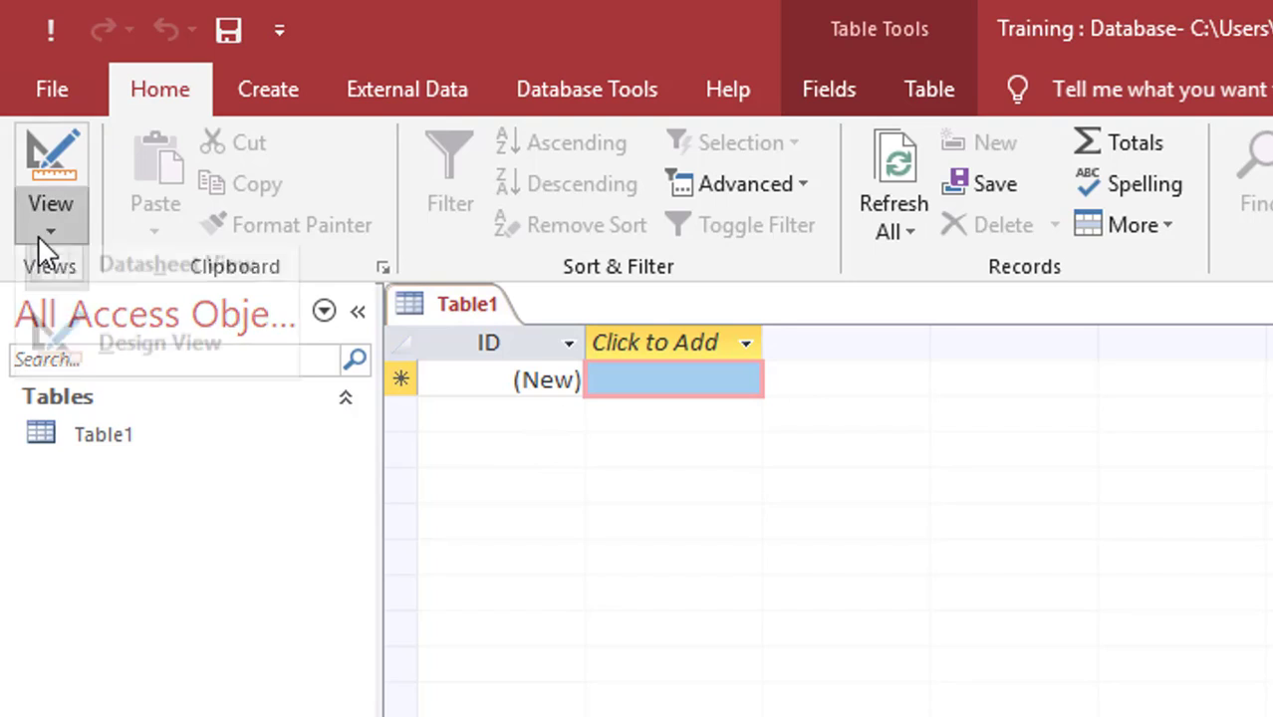
click(158, 377)
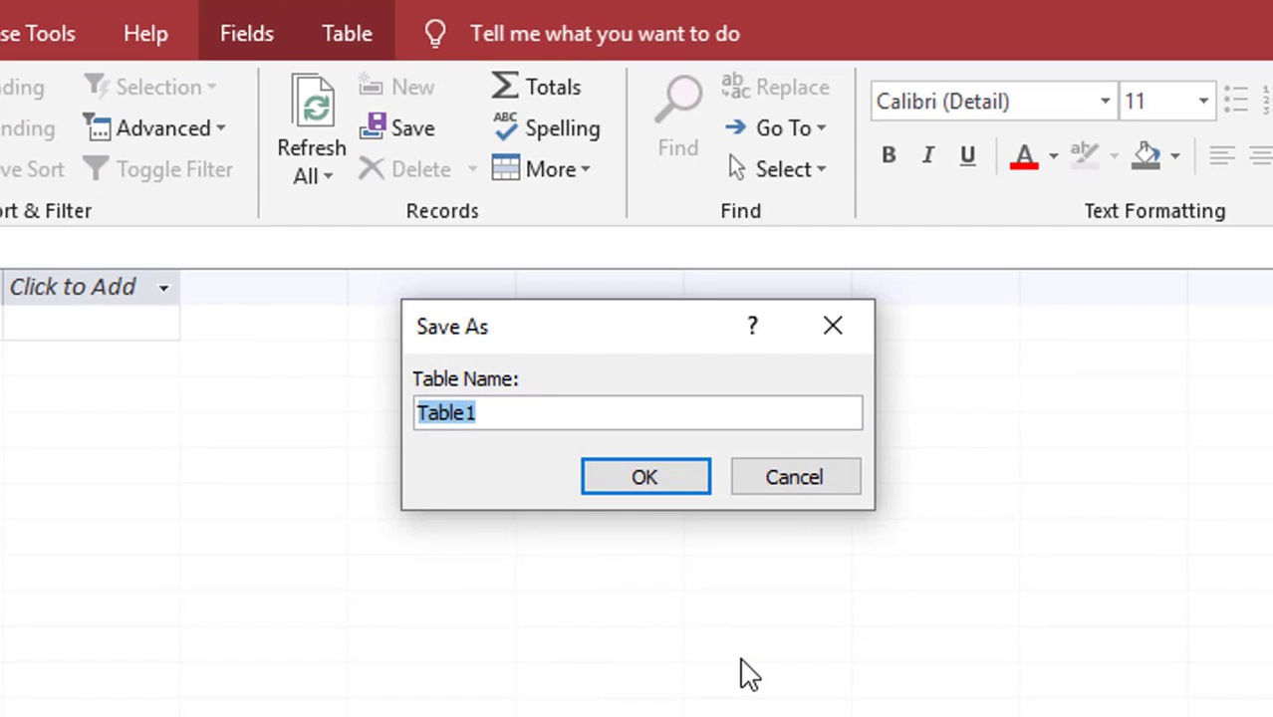
text(Stude)
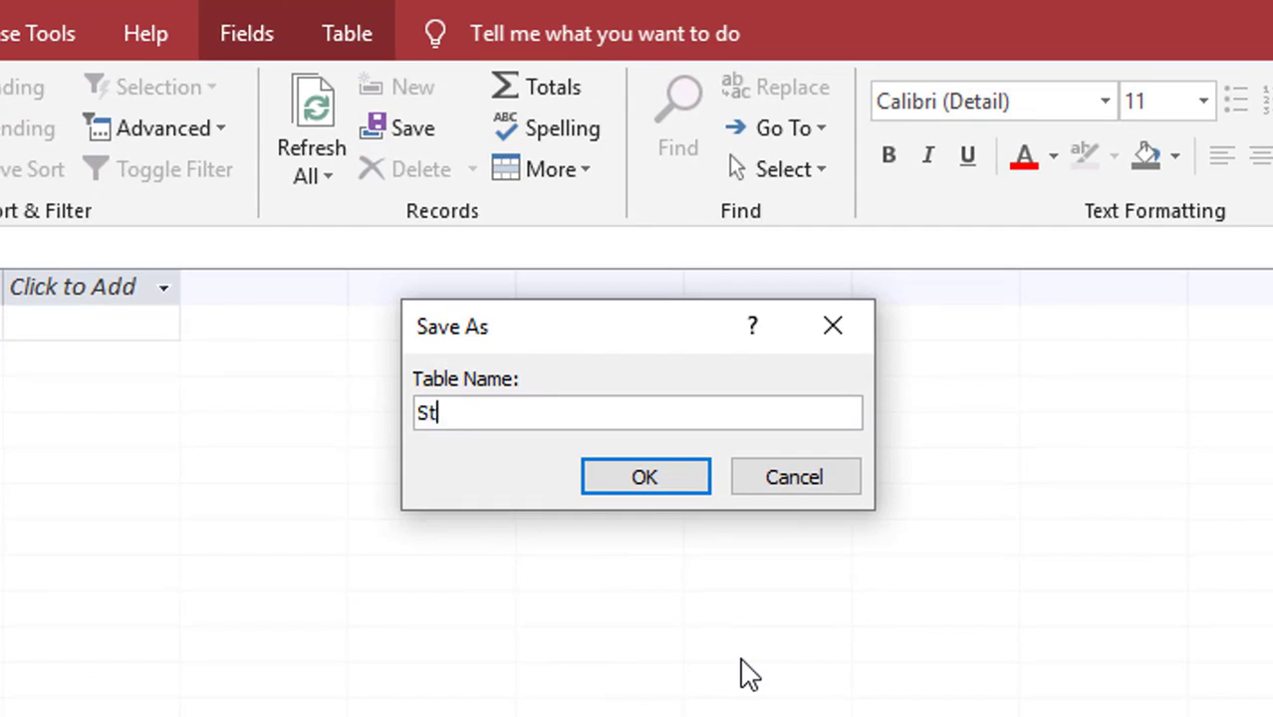
text(nt)
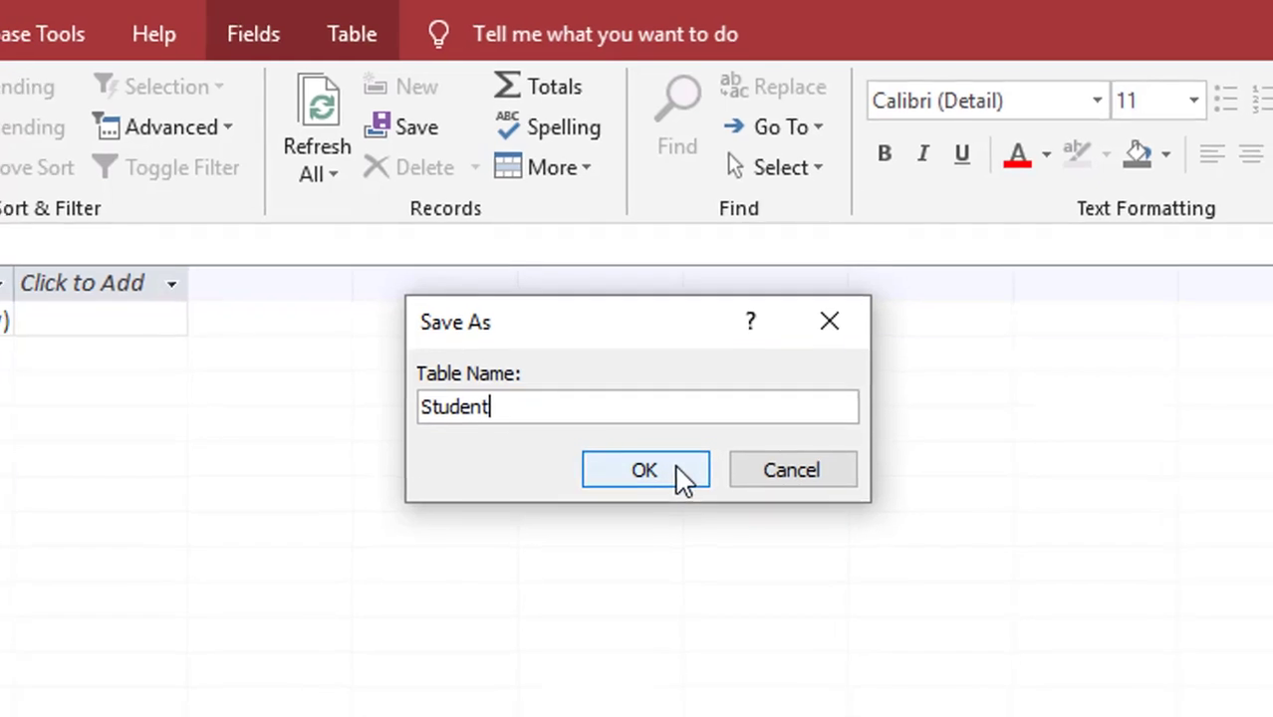
click(683, 478)
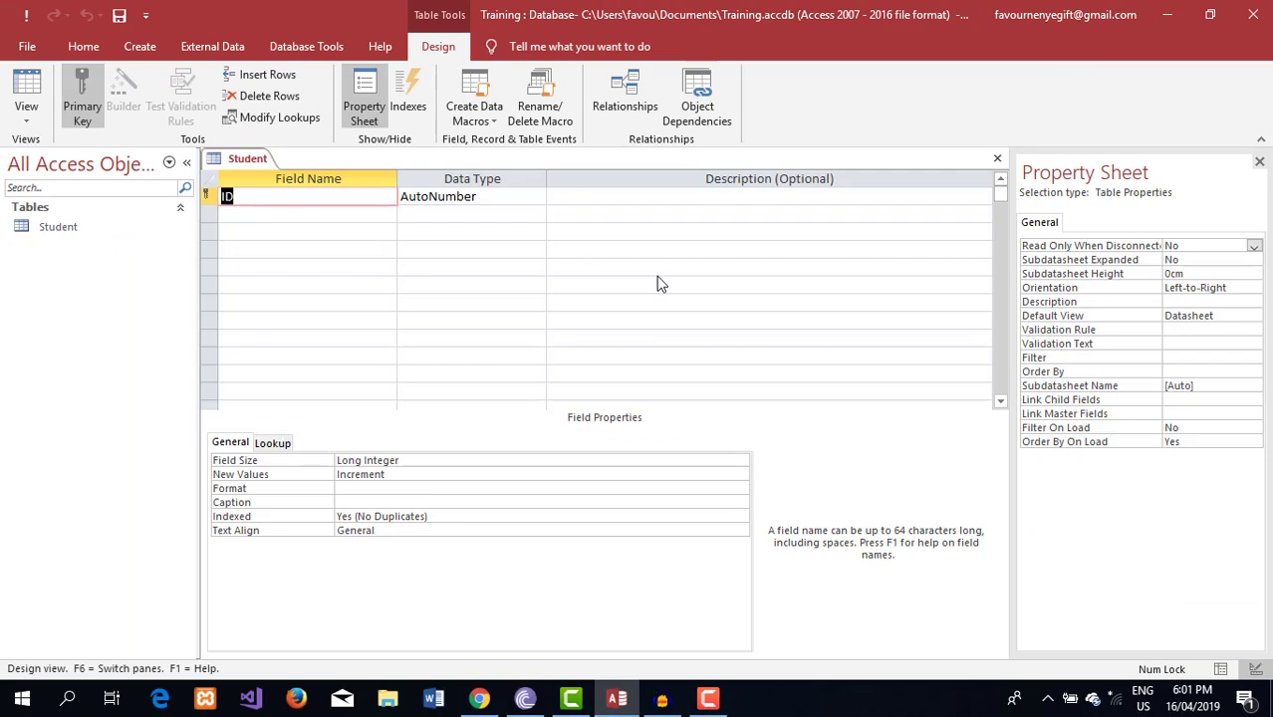
click(247, 200)
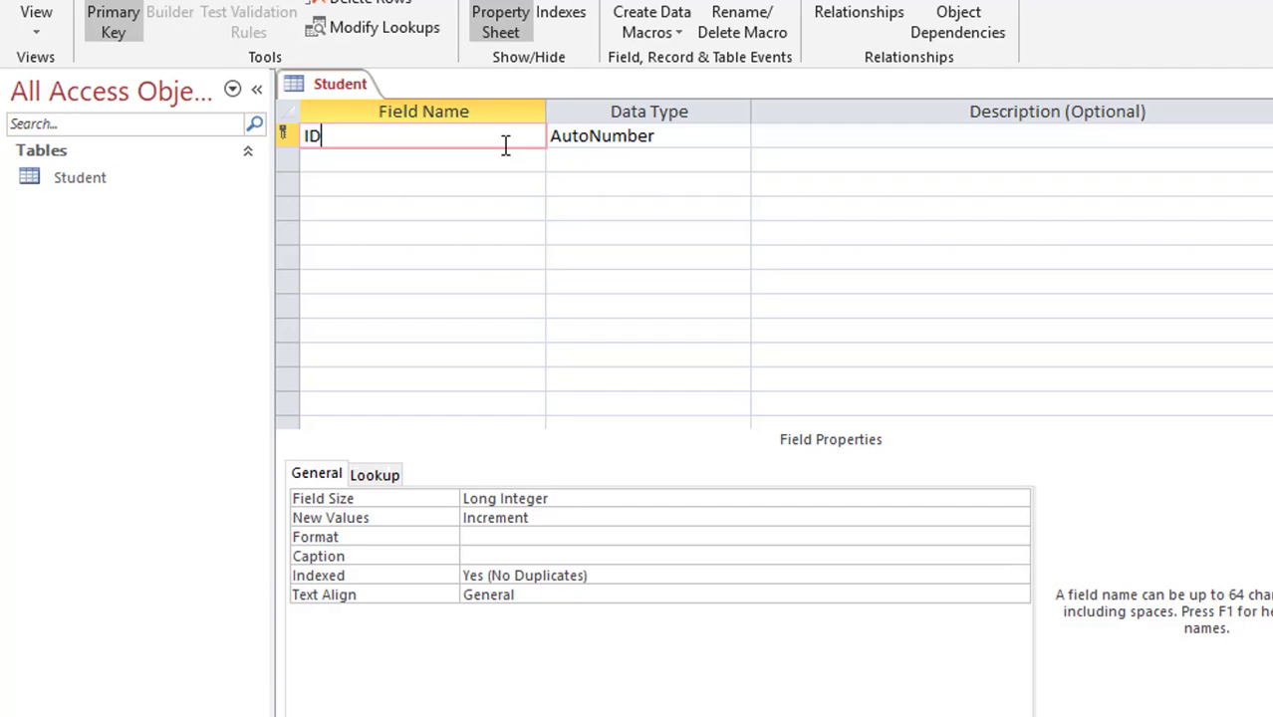
click(675, 136)
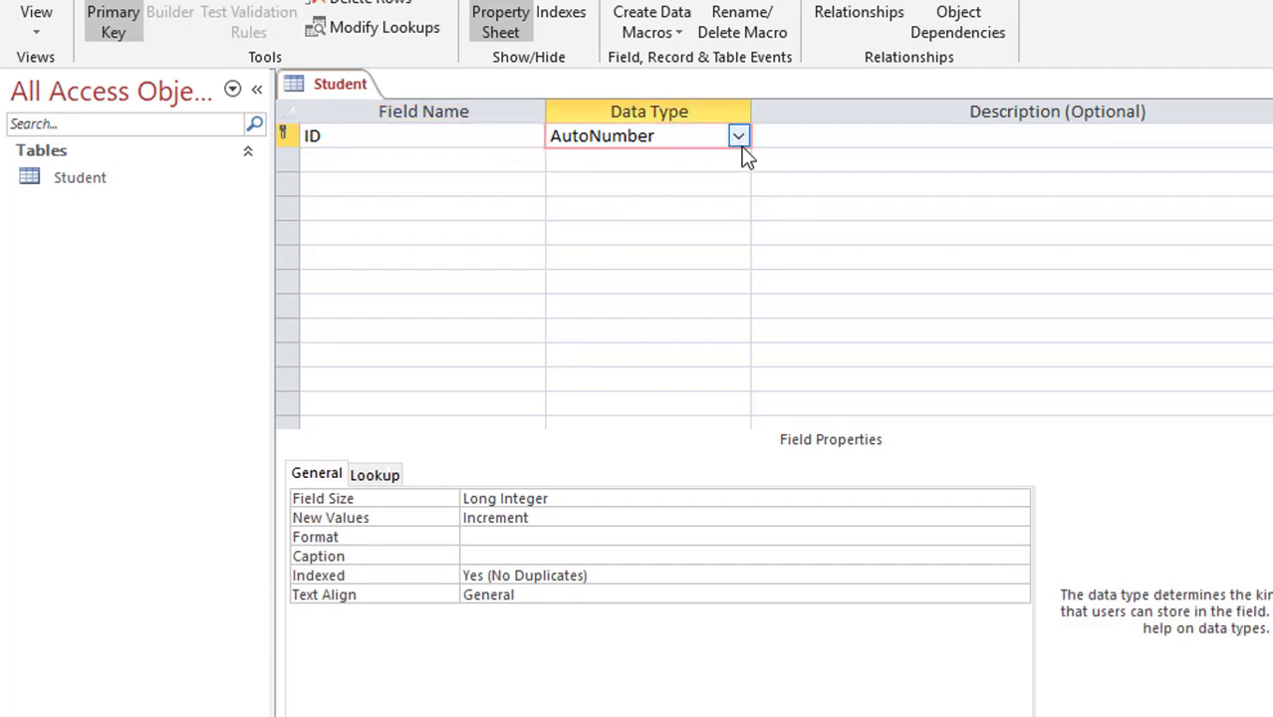
click(739, 139)
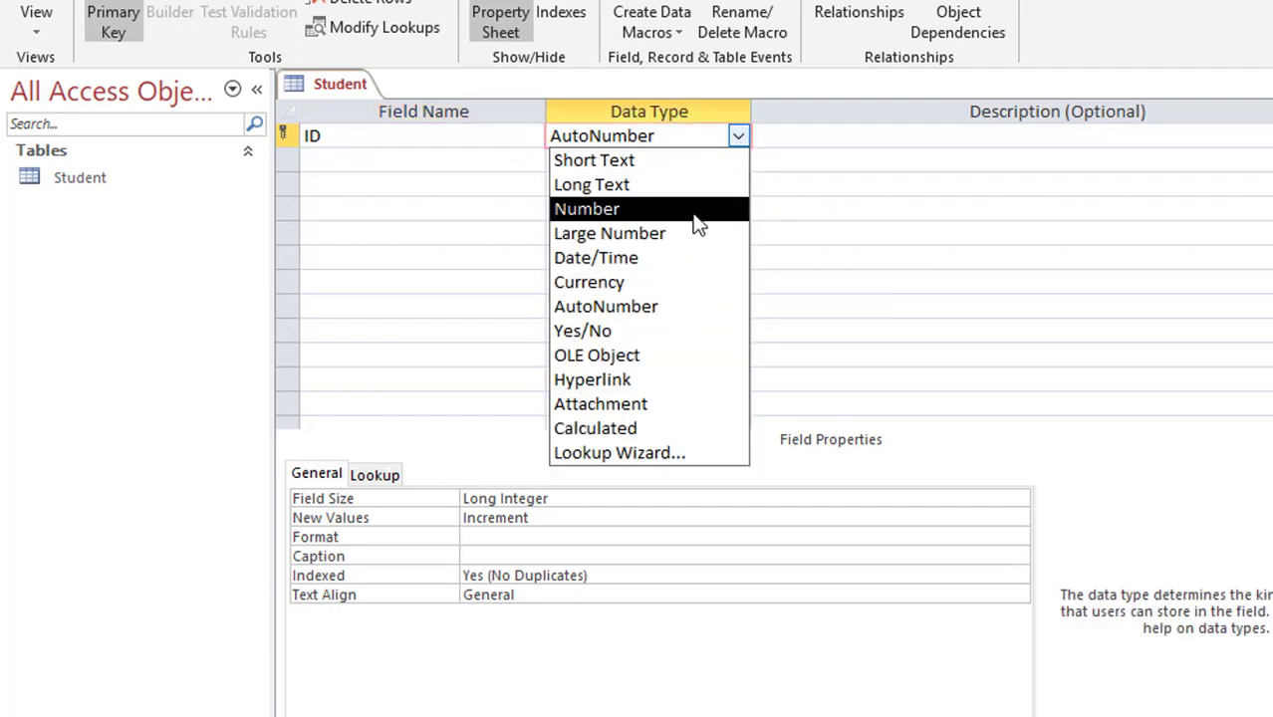
click(447, 135)
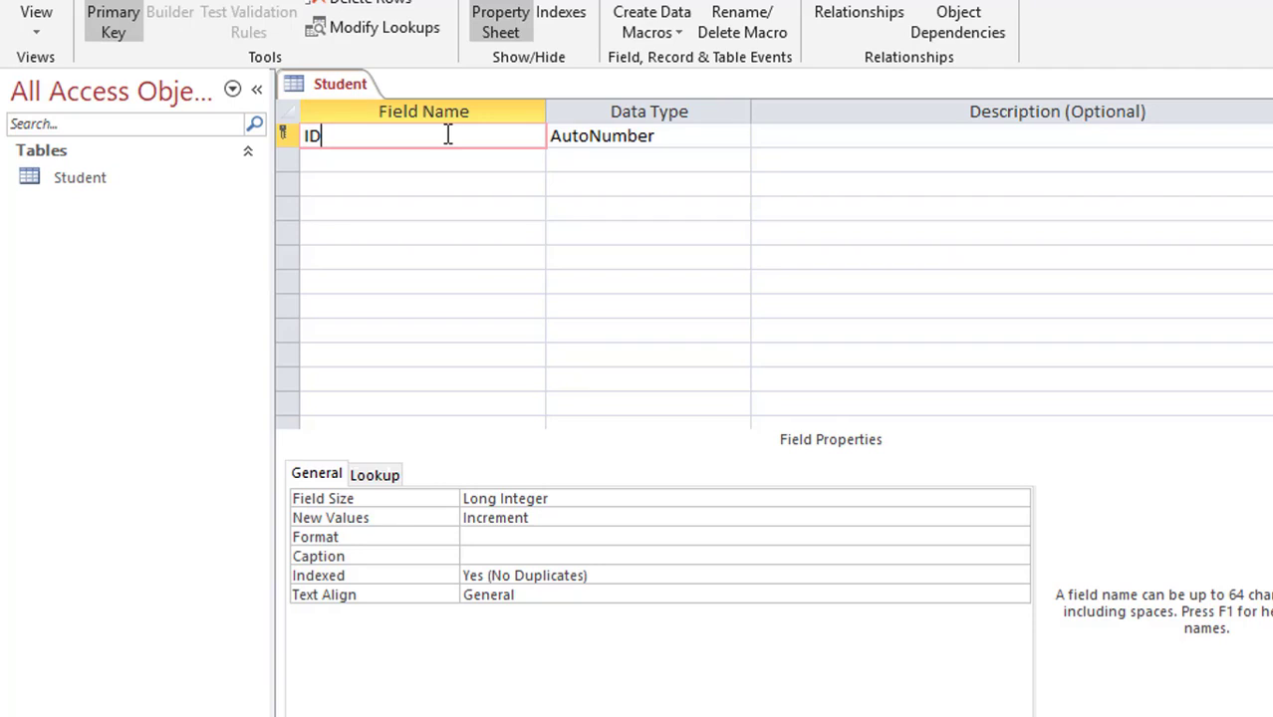
Add a RegNo field below ID in the Student table with the Number data type
click(396, 159)
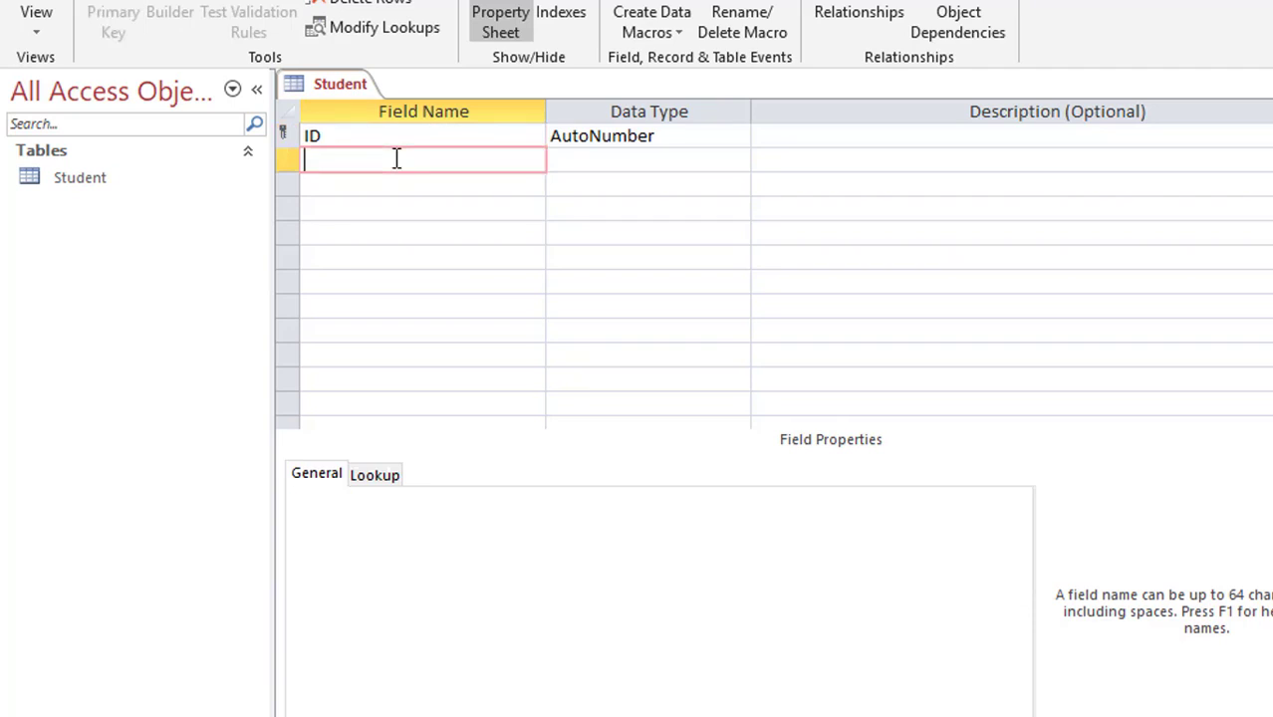
text(RegNo)
click(593, 162)
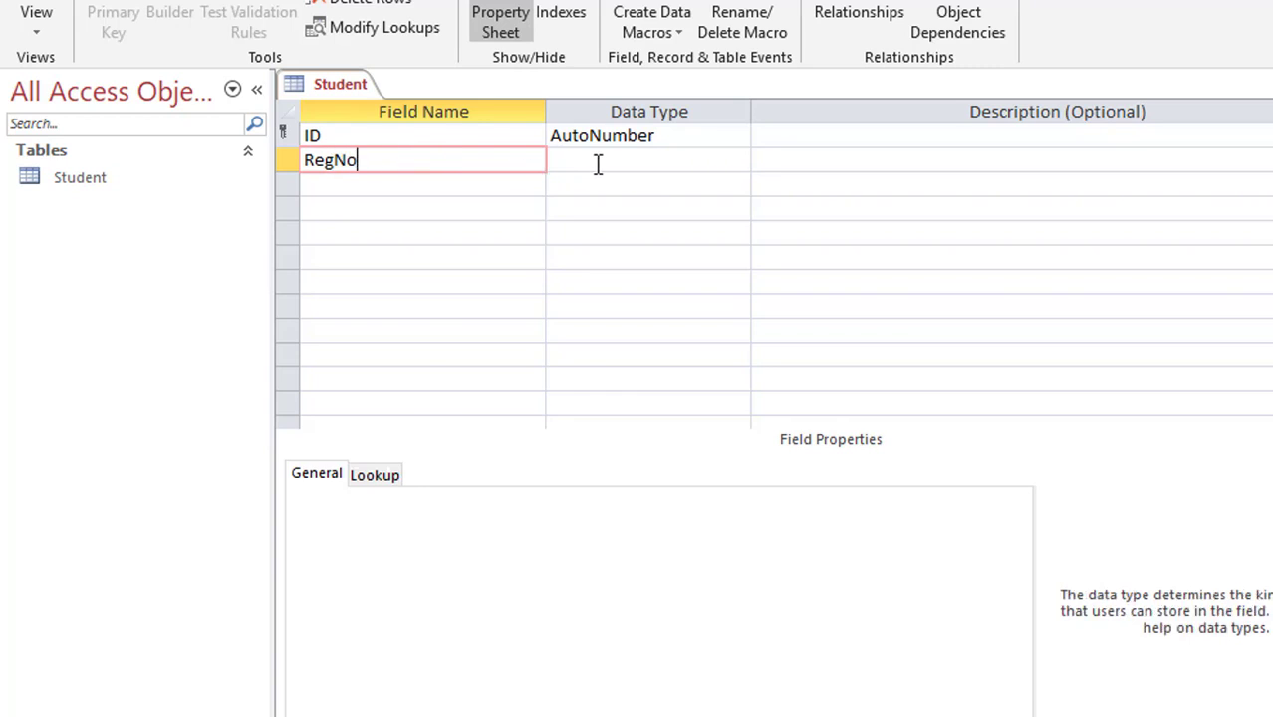
click(738, 162)
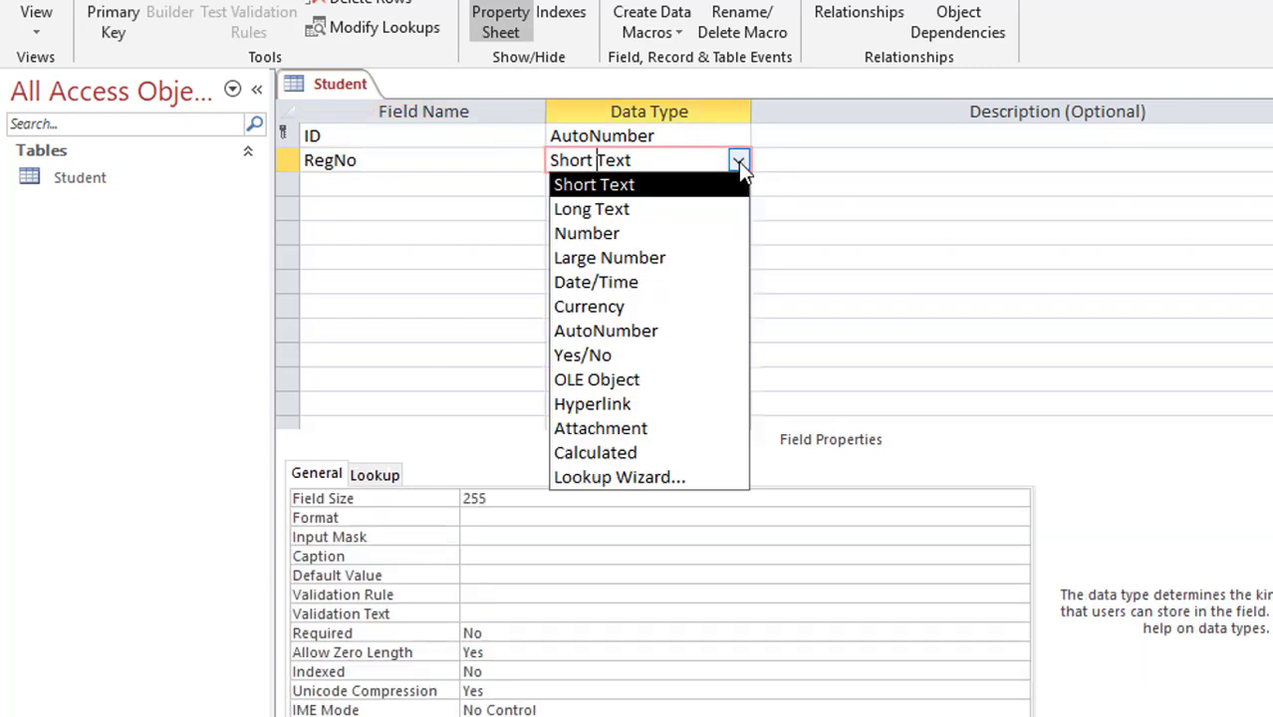
click(656, 235)
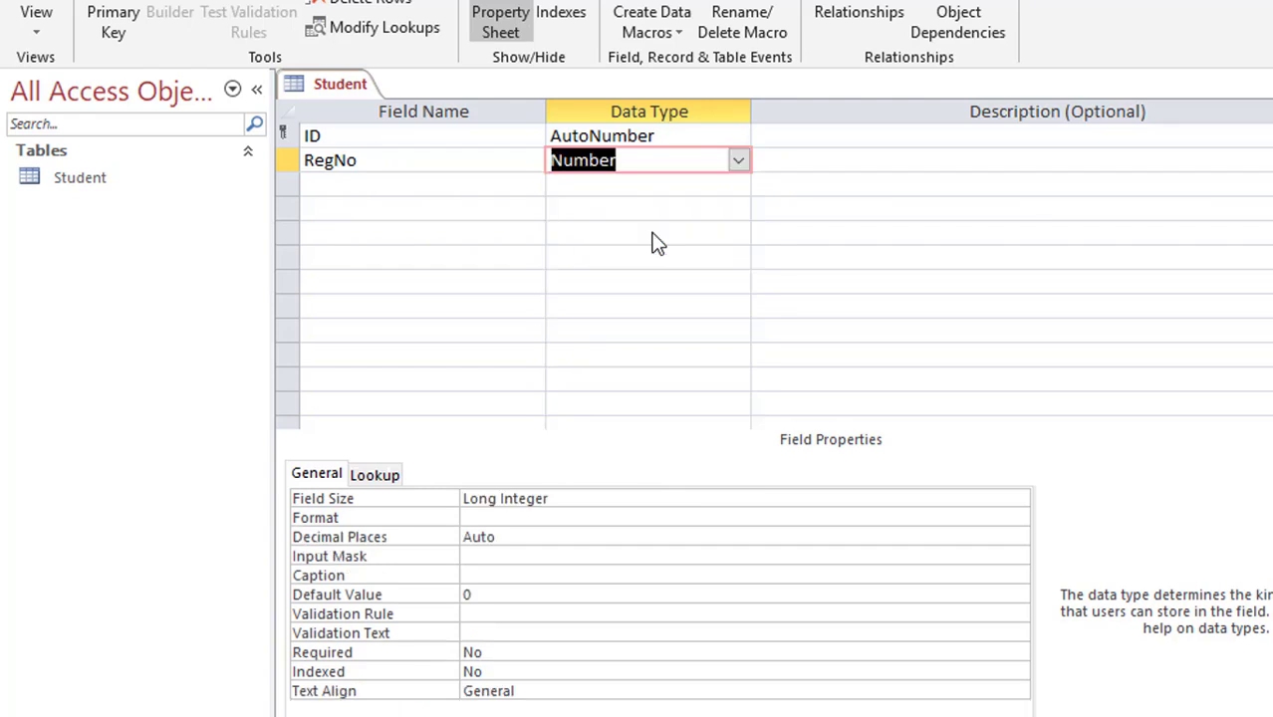
Change the RegNo field's data type to Short Text and set it back to Number
click(738, 160)
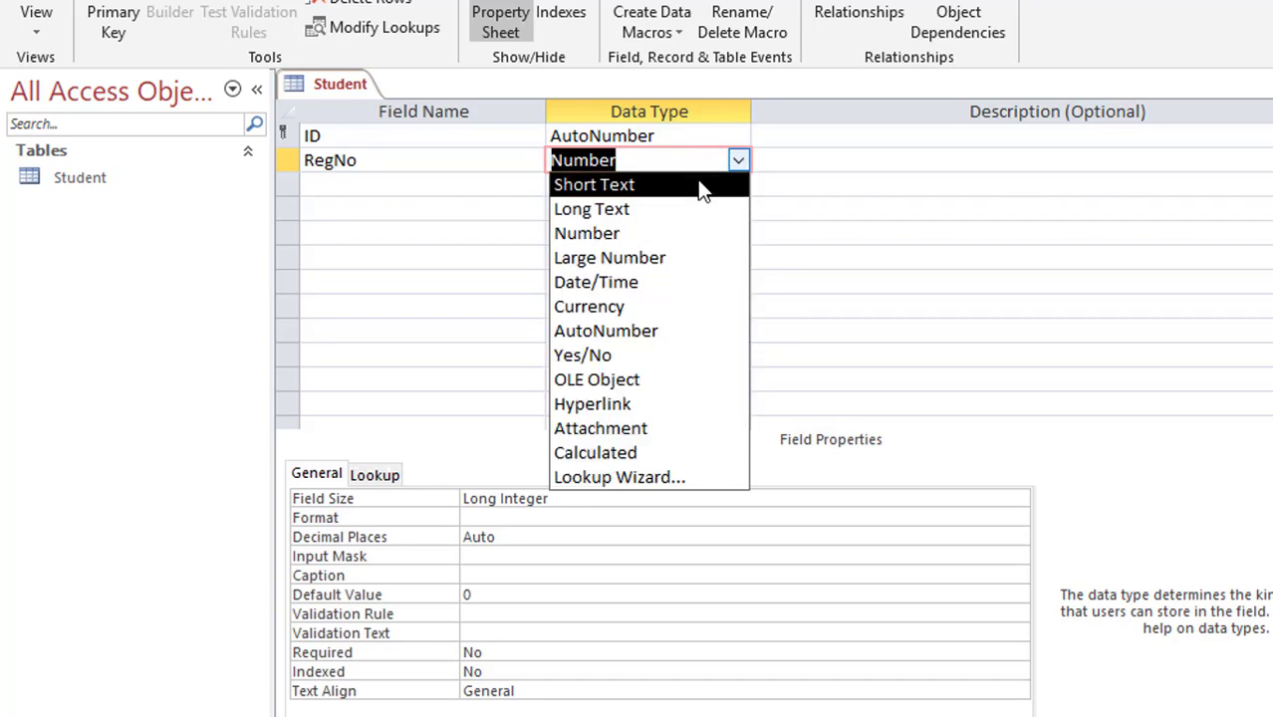
click(652, 189)
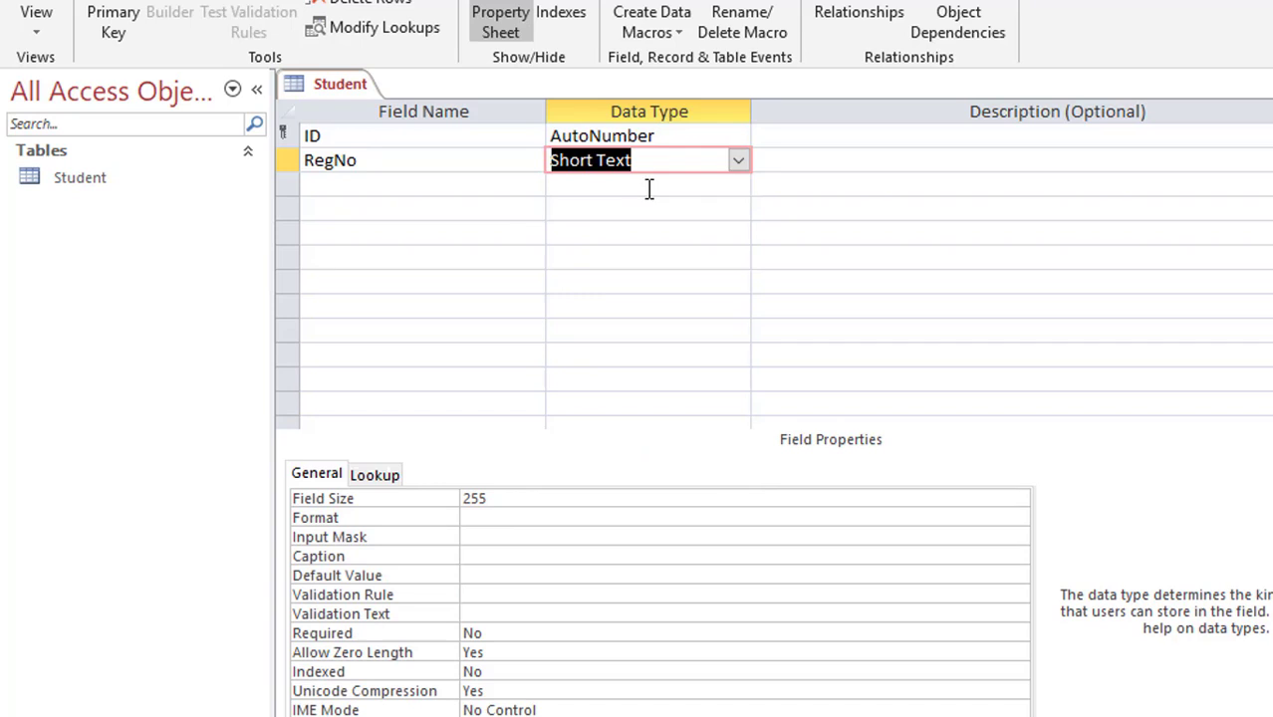
click(738, 163)
click(662, 239)
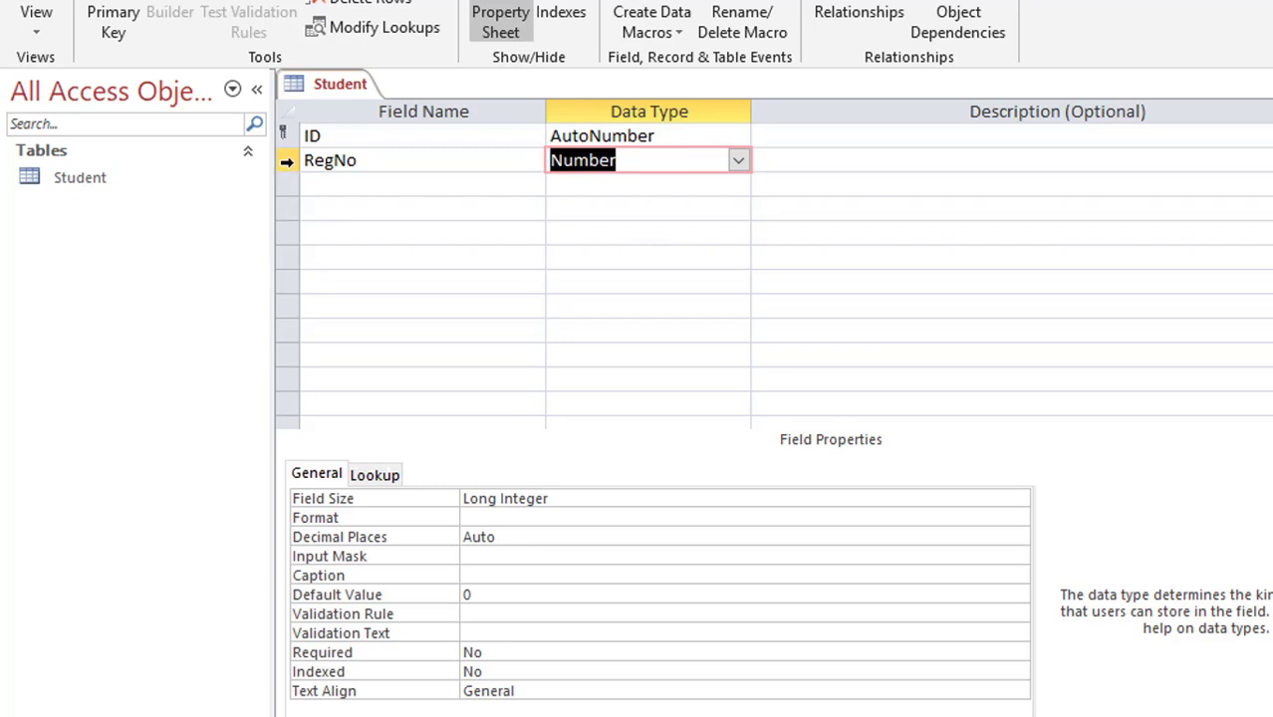
Delete the RegNo field from the Student table design
click(287, 160)
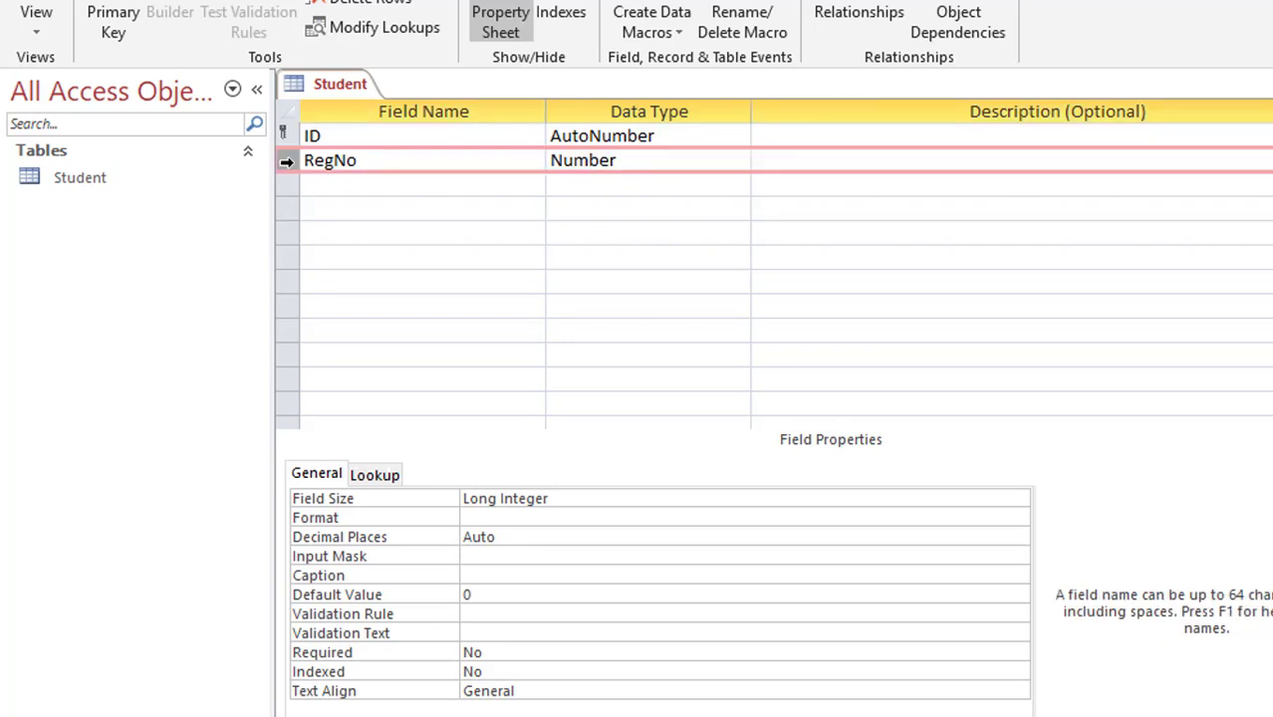
key(Delete)
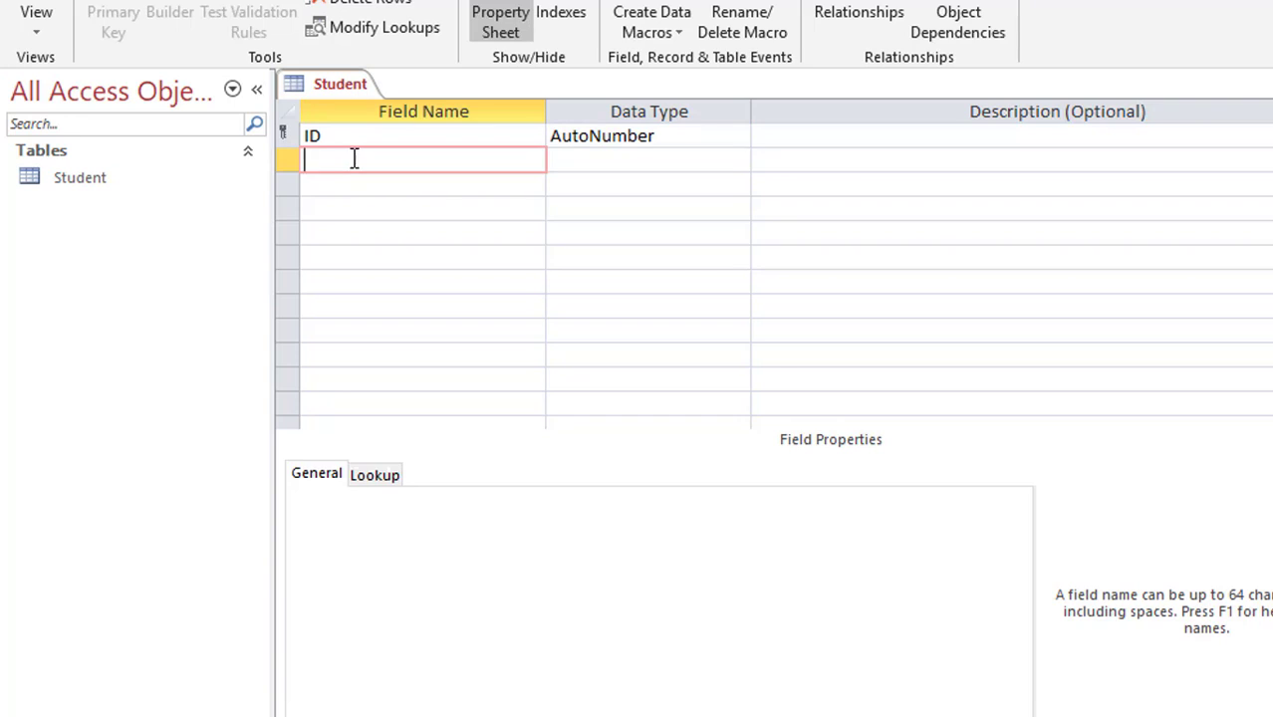
Add FirstName and LastName fields below ID, both with the Short Text data type
text(FirstName)
key(Tab)
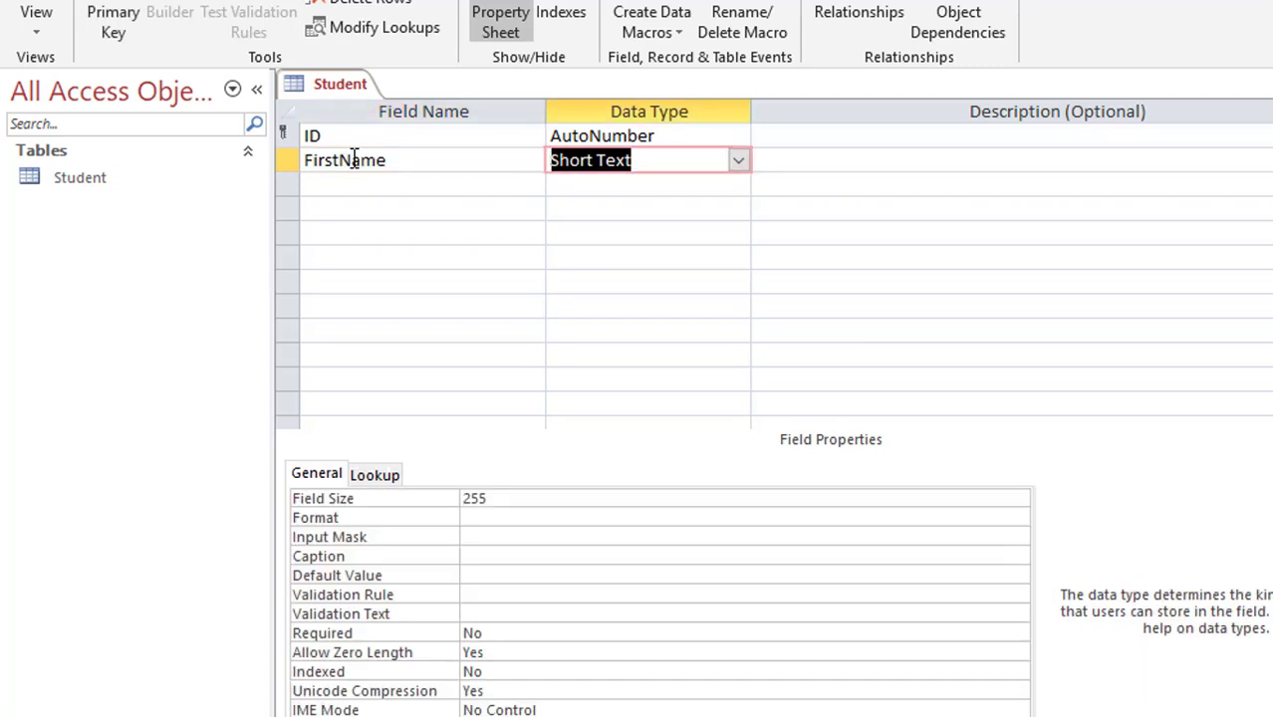
key(Tab)
key(Tab)
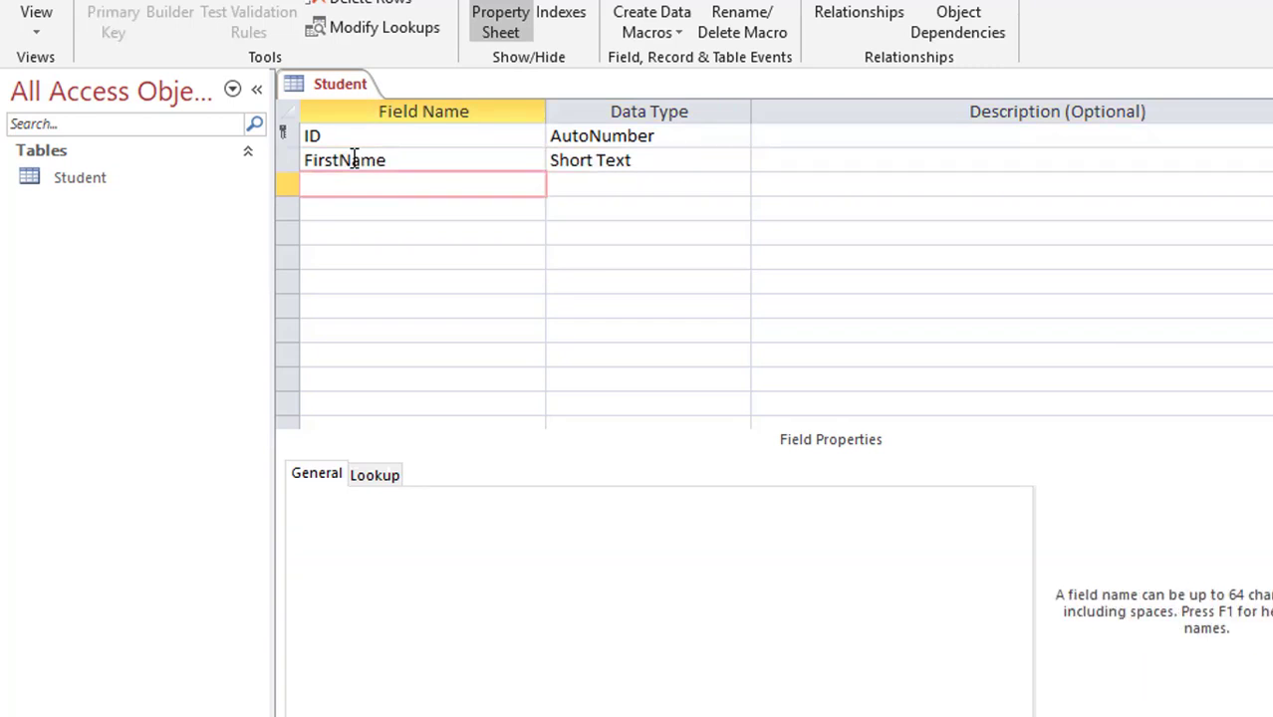
text(LastName)
key(Tab)
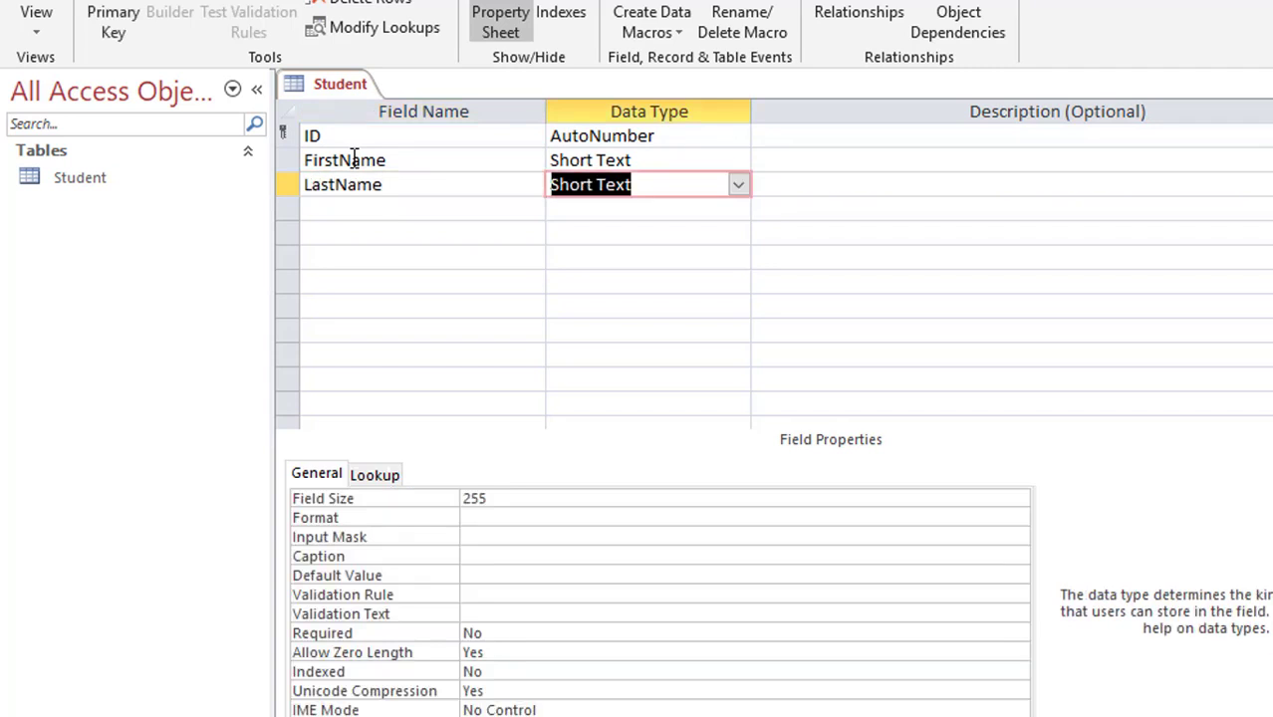
key(Tab)
key(Tab)
Add an OtherNames field below LastName in the Student table with the Short Text data type
text(Ot)
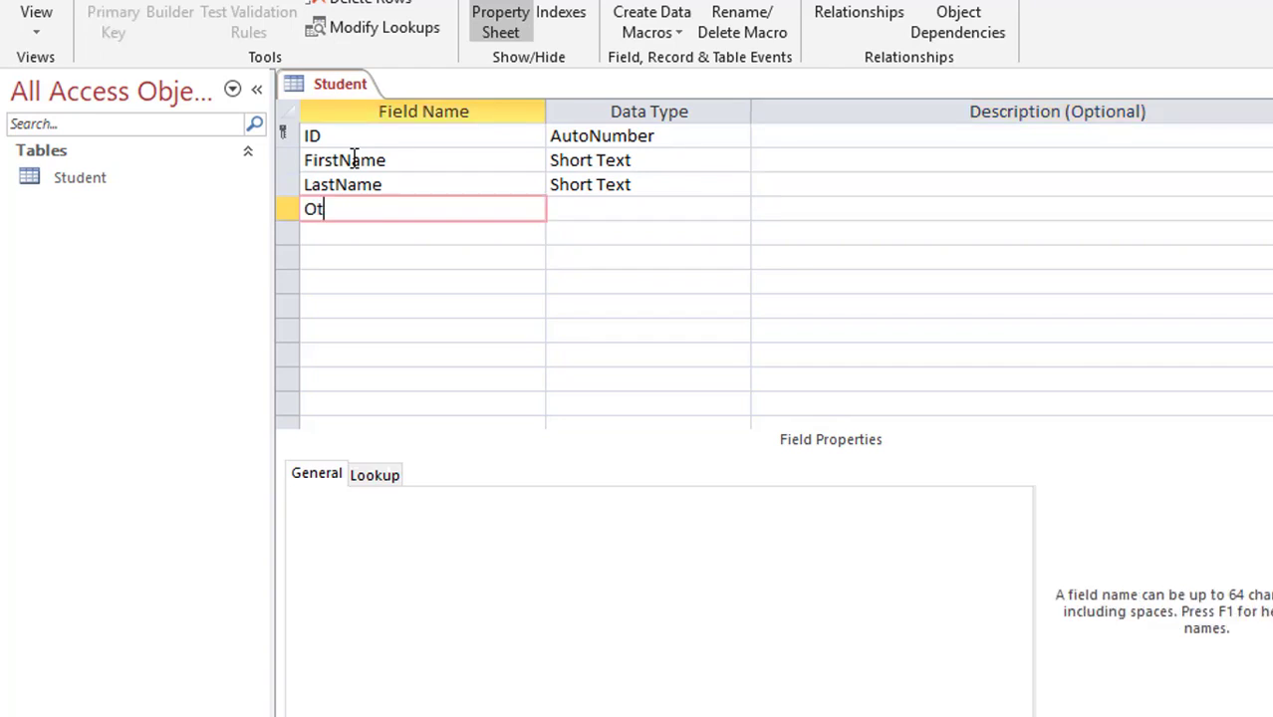
text(herNames)
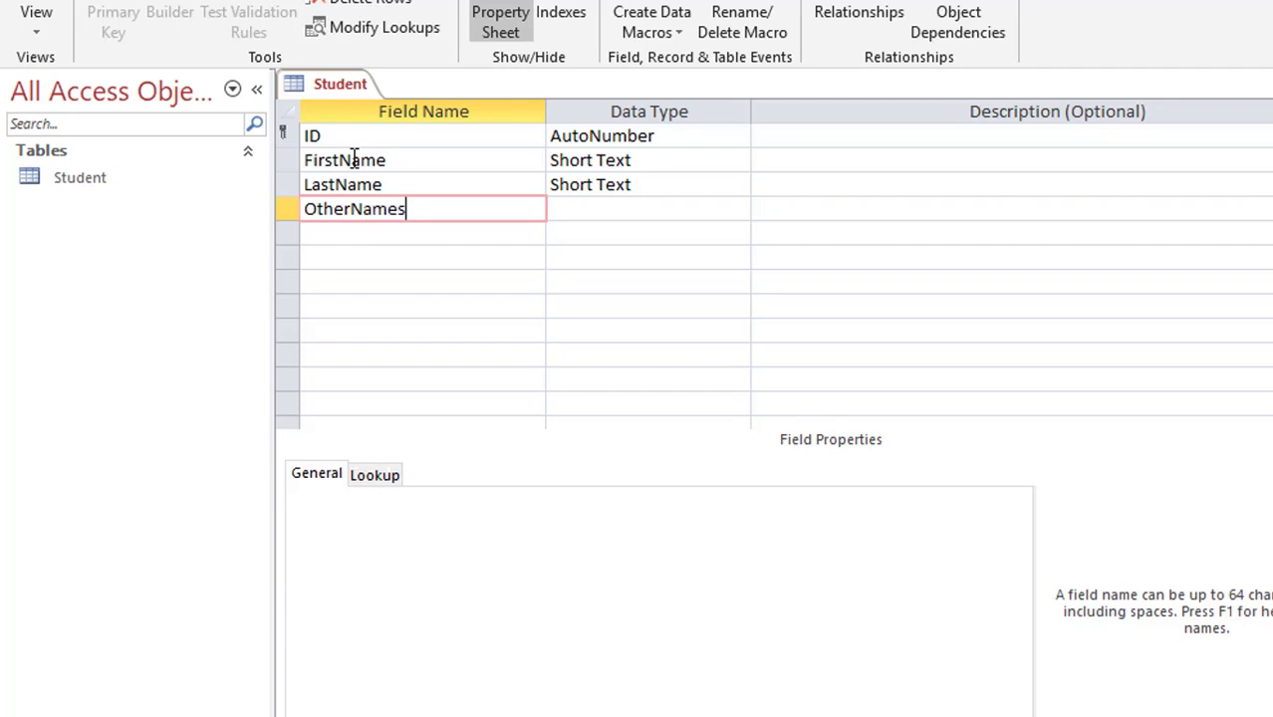
key(Tab)
key(Tab)
key(Tab)
key(Tab)
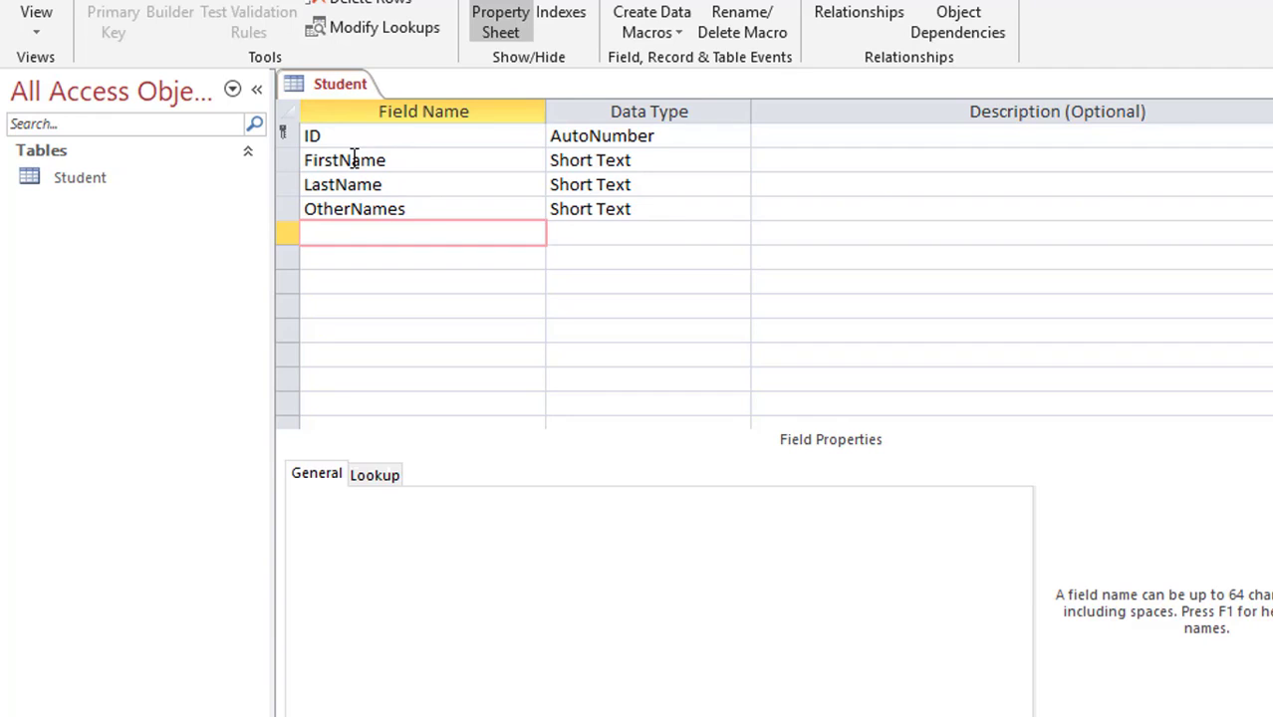
Add a DOB field below OtherNames with the Date/Time data type
text(DOB)
key(Tab)
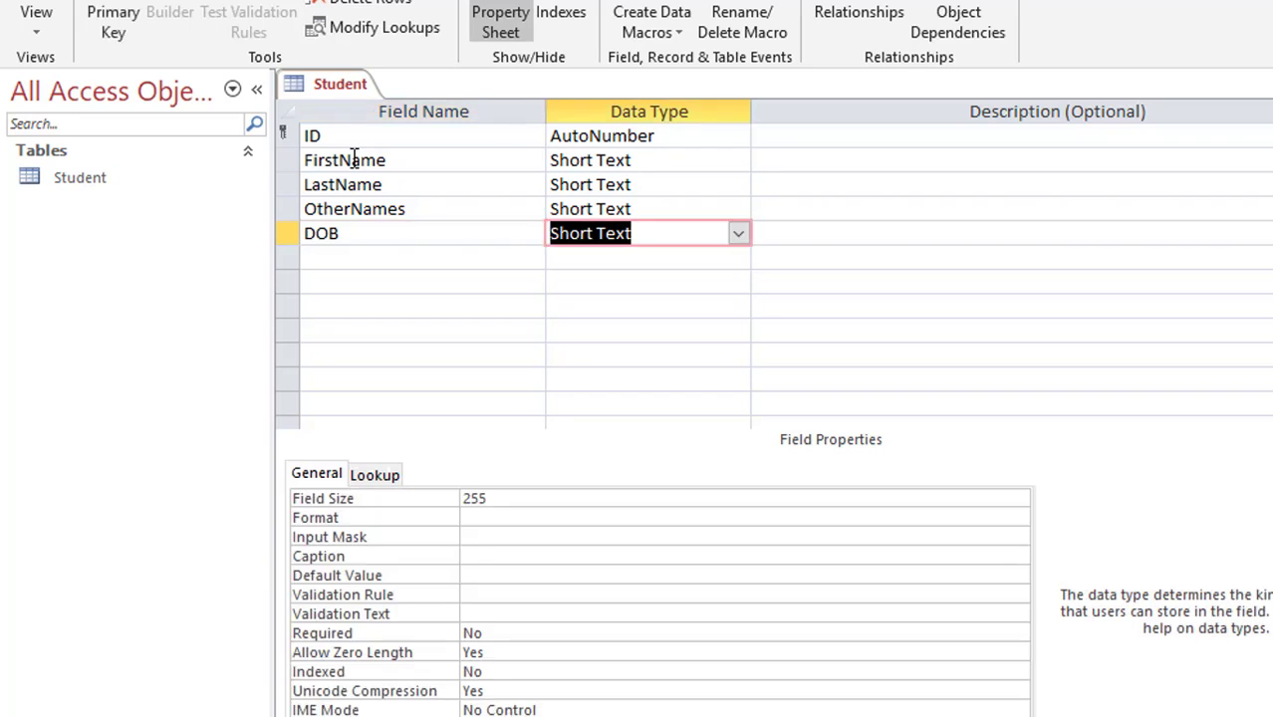
click(739, 233)
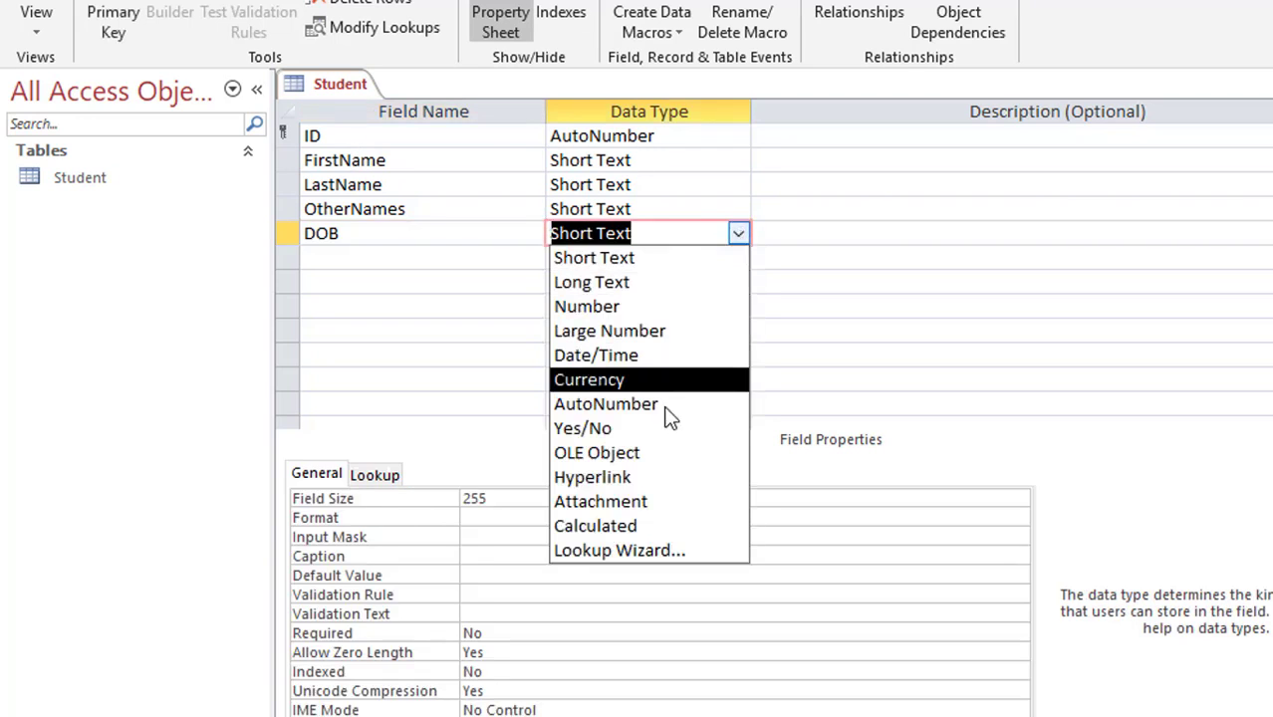
click(662, 357)
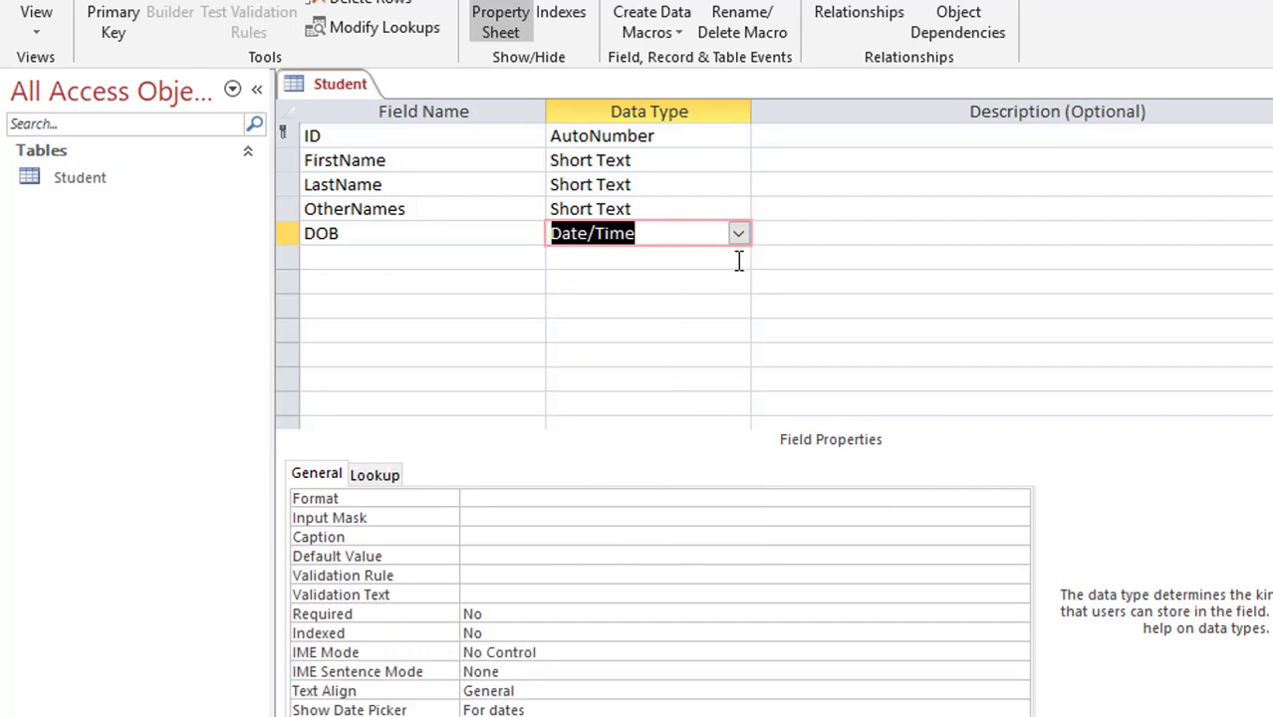
key(Tab)
key(Tab)
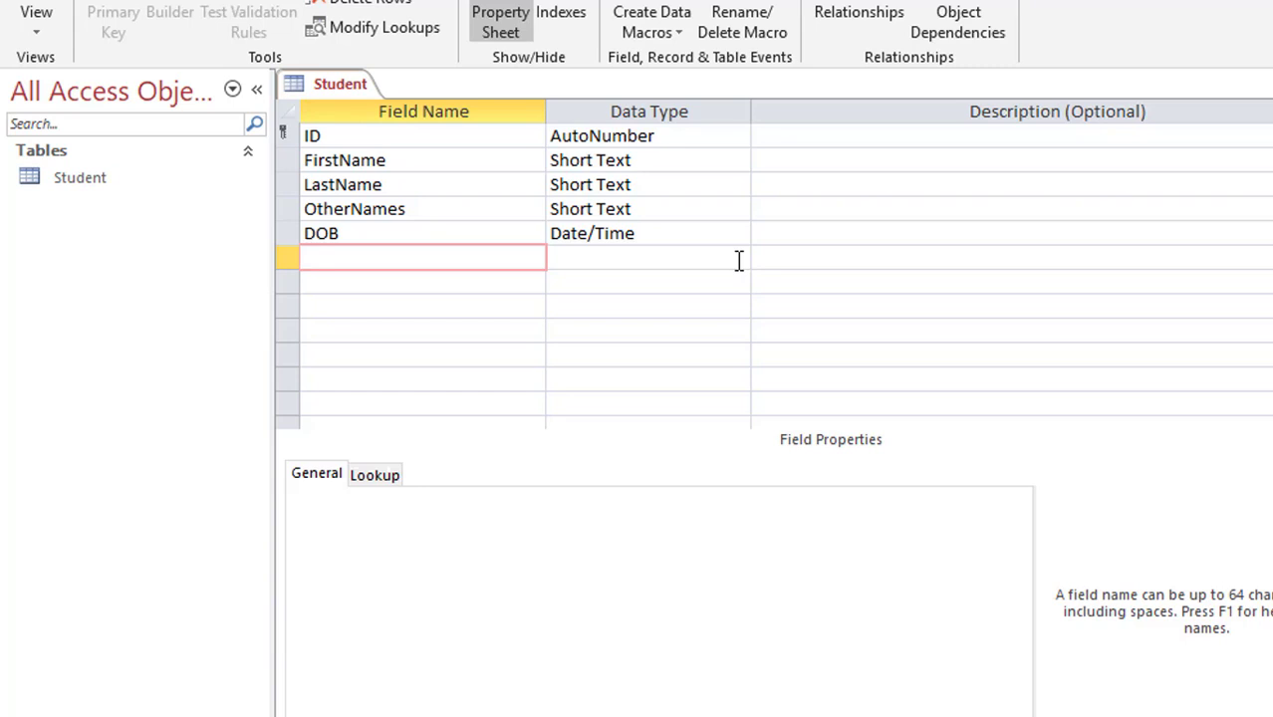
Add a Gender field below DOB with the Short Text data type and switch the Student table to Datasheet View
text(Gender)
key(Tab)
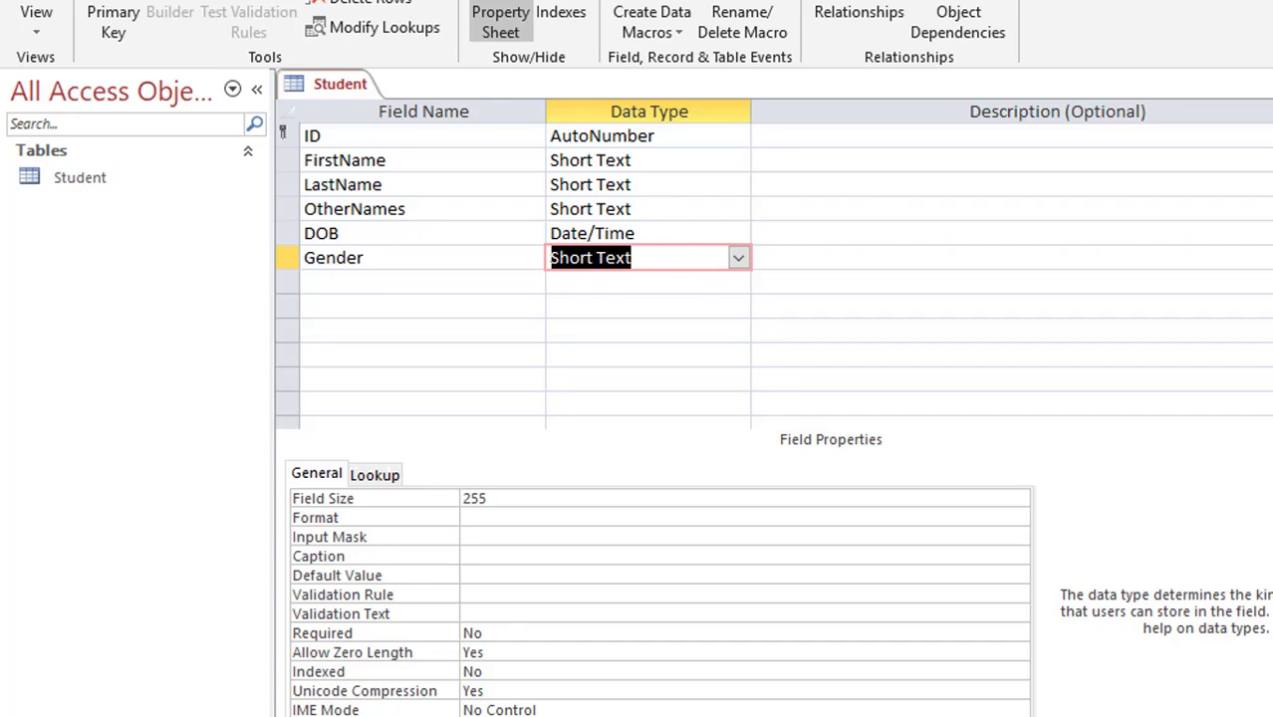
click(49, 26)
click(115, 80)
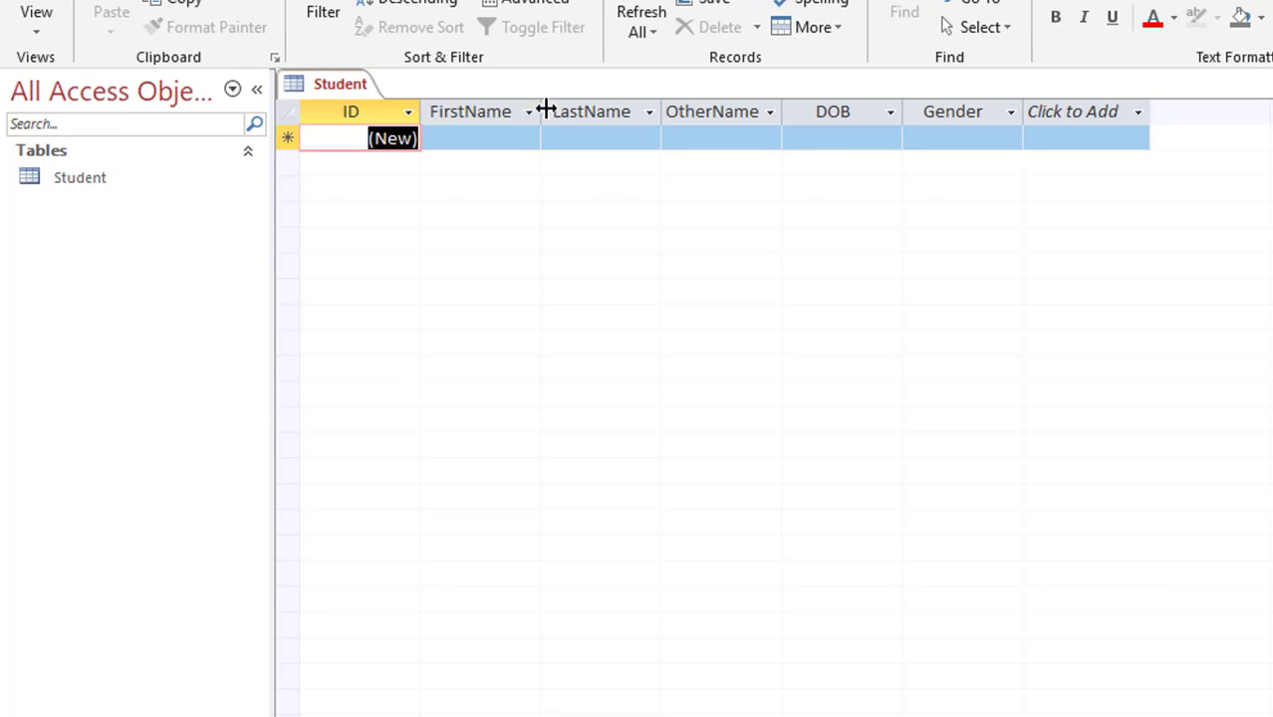
Widen the FirstName, LastName, OtherNames, DOB and Gender columns of the Student datasheet
drag(546, 108, 636, 107)
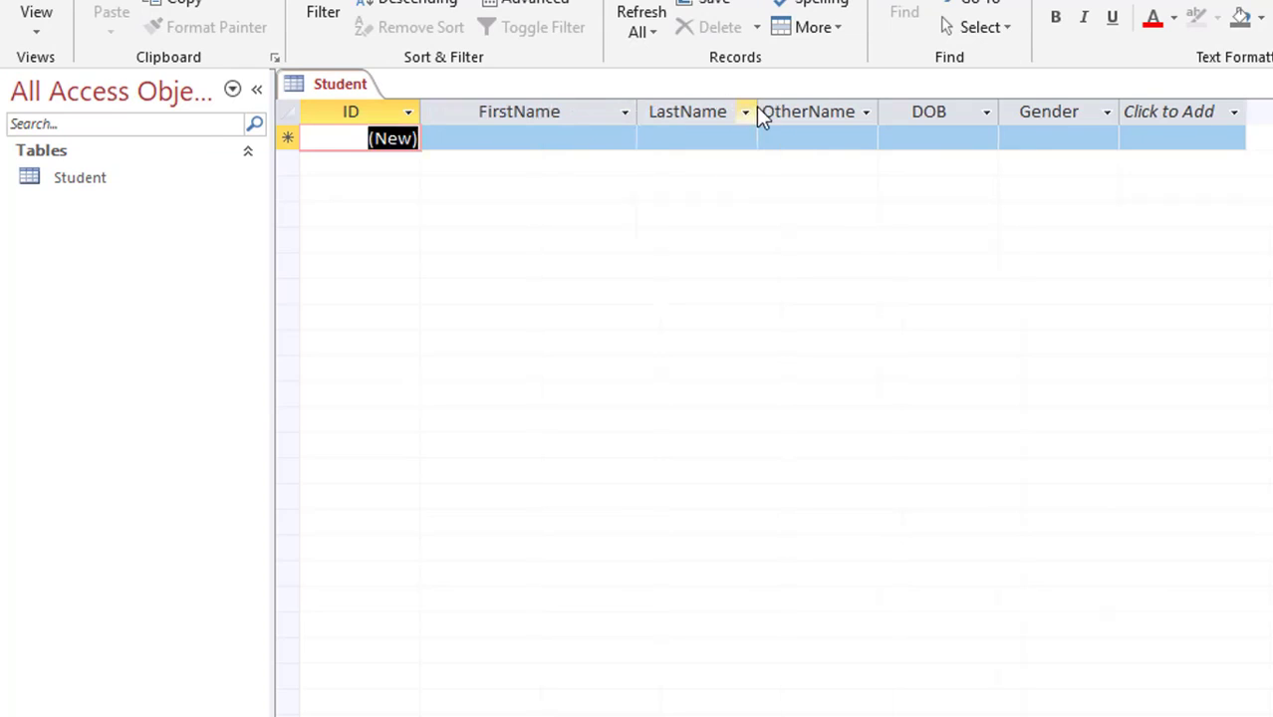
click(756, 107)
click(745, 111)
click(759, 107)
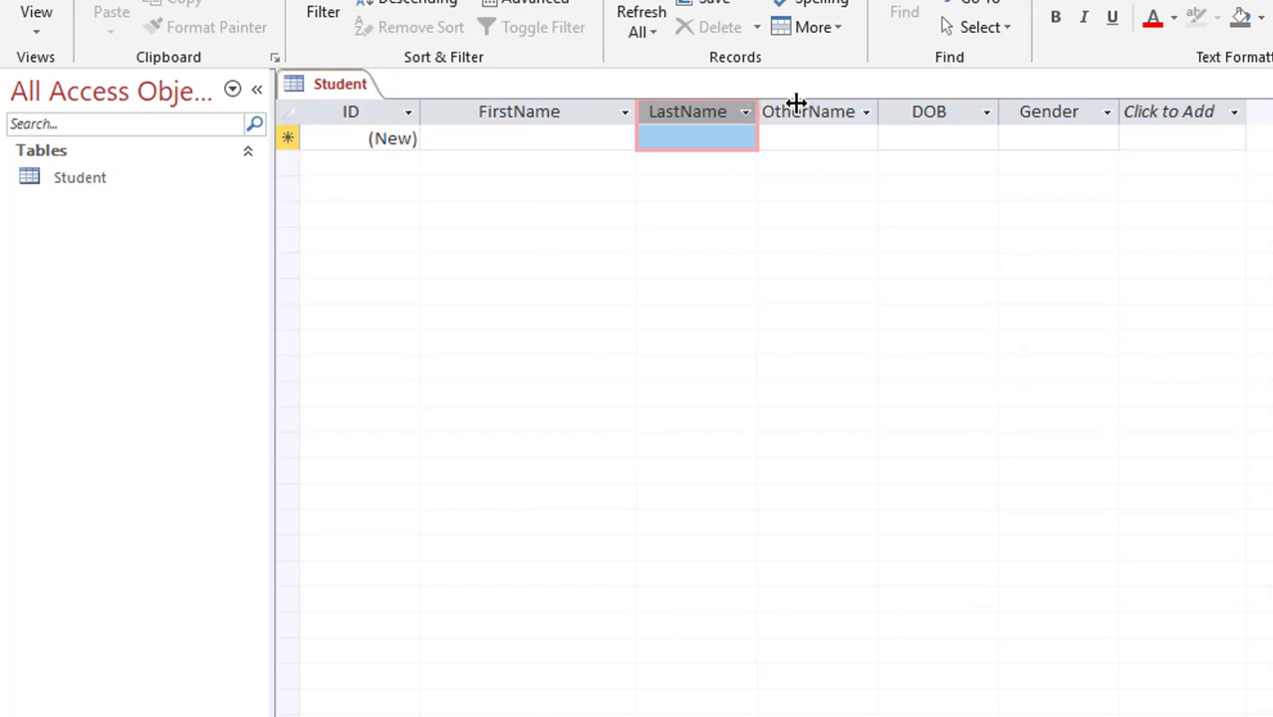
drag(797, 102, 827, 105)
drag(948, 110, 998, 113)
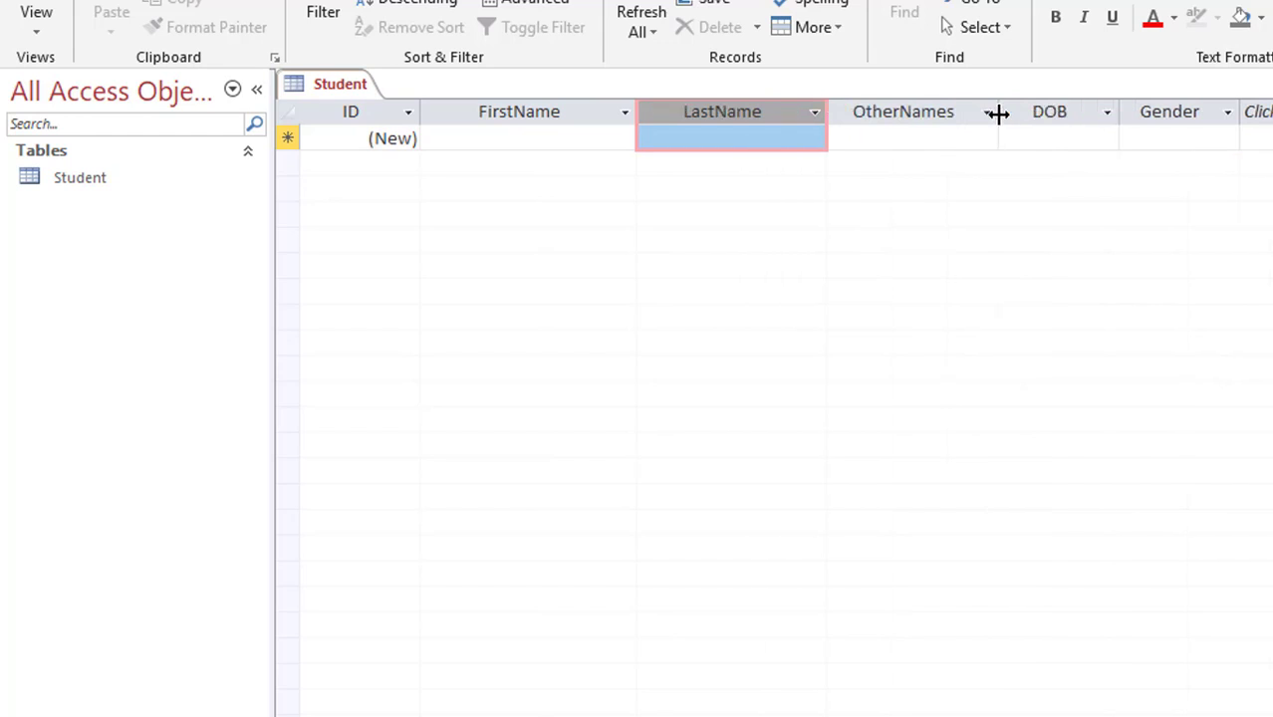
drag(1117, 111, 1143, 113)
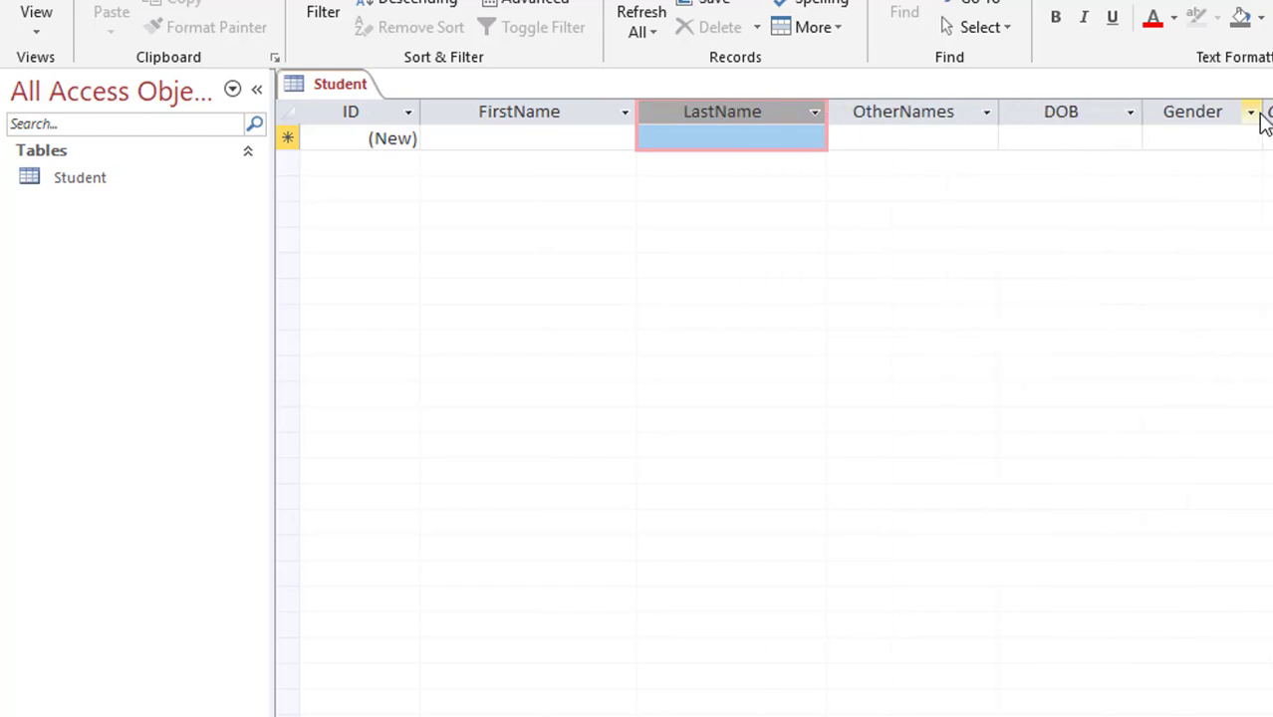
drag(1263, 120, 481, 152)
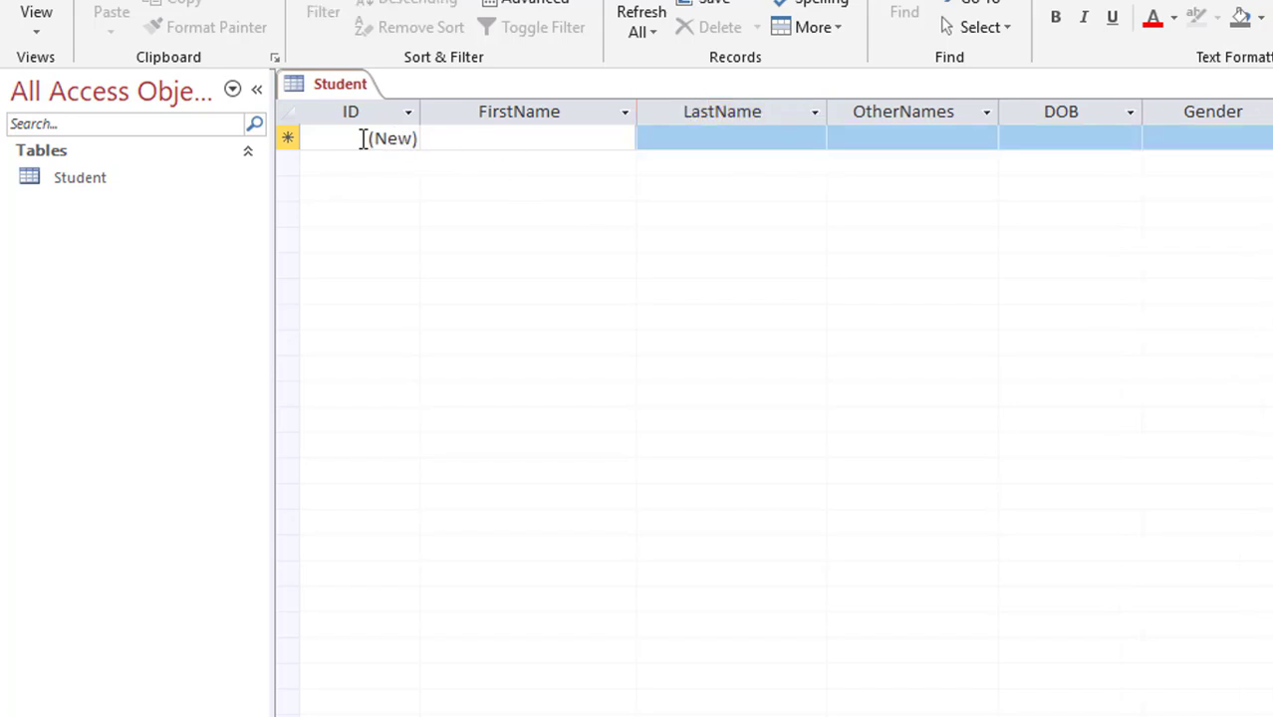
Return to Design View and examine the primary key marking on the ID row against the FirstName, LastName and DOB rows
click(30, 24)
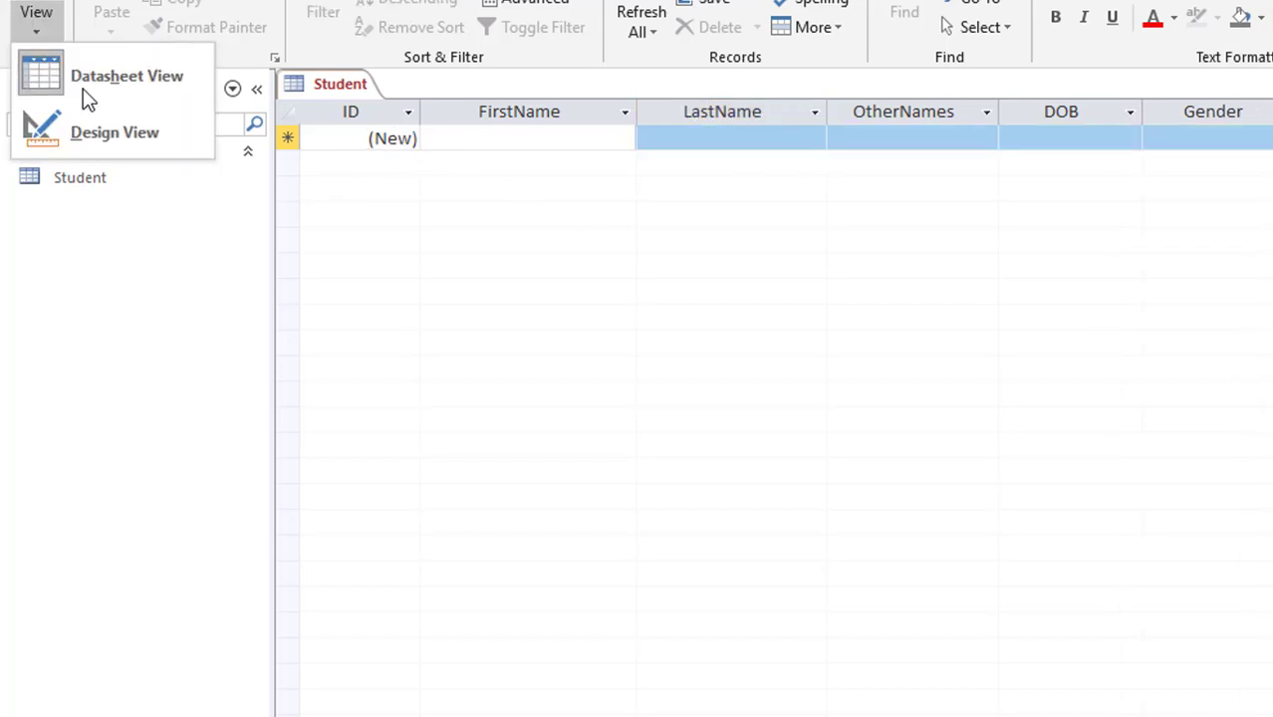
click(119, 143)
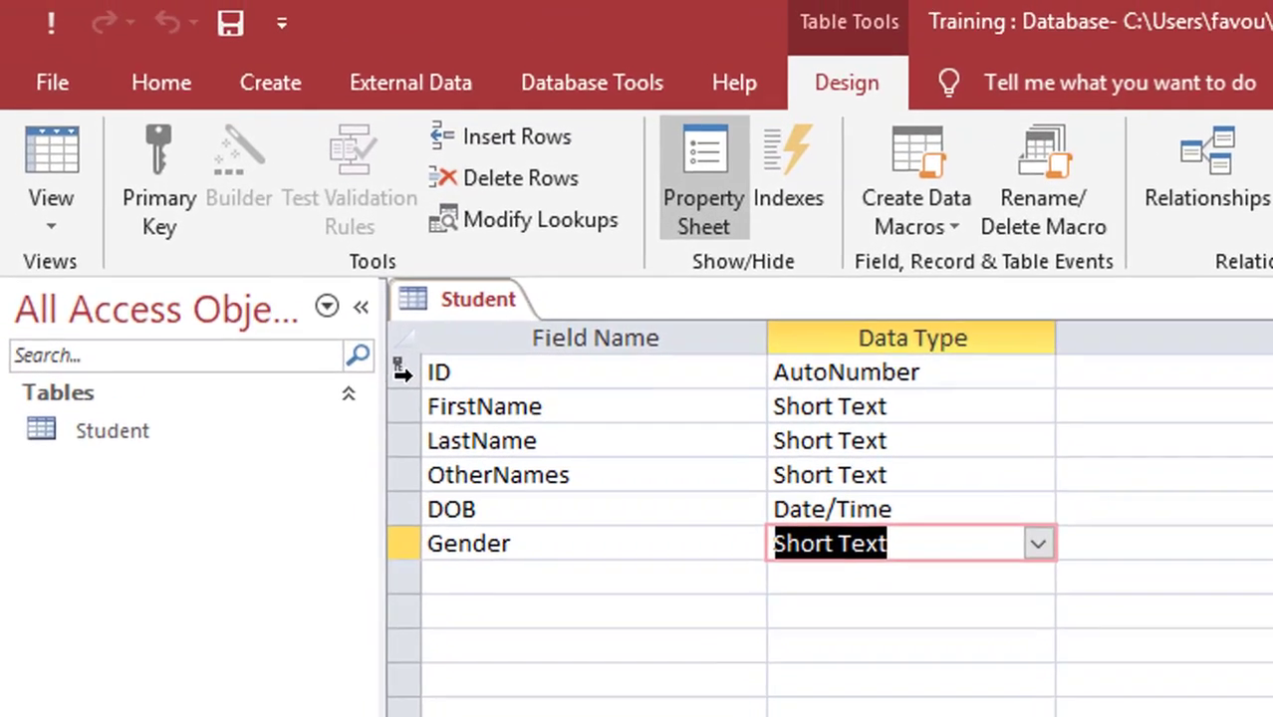
click(288, 133)
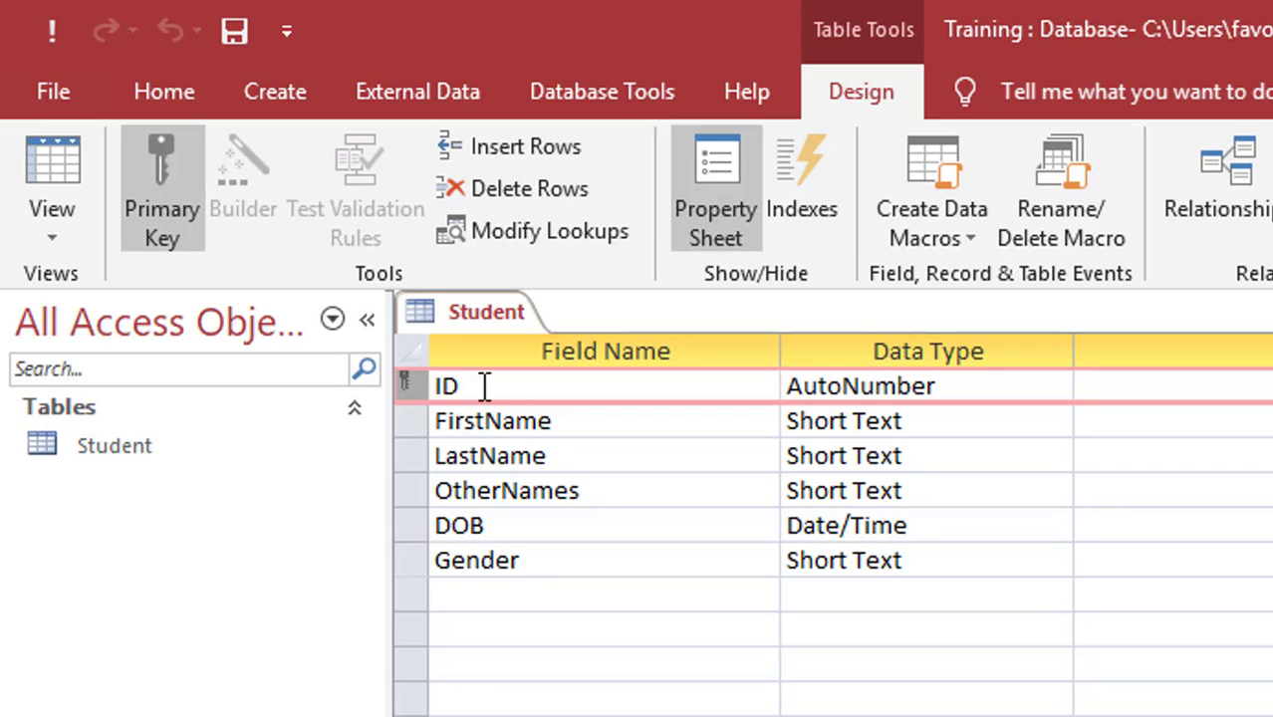
click(583, 430)
click(407, 418)
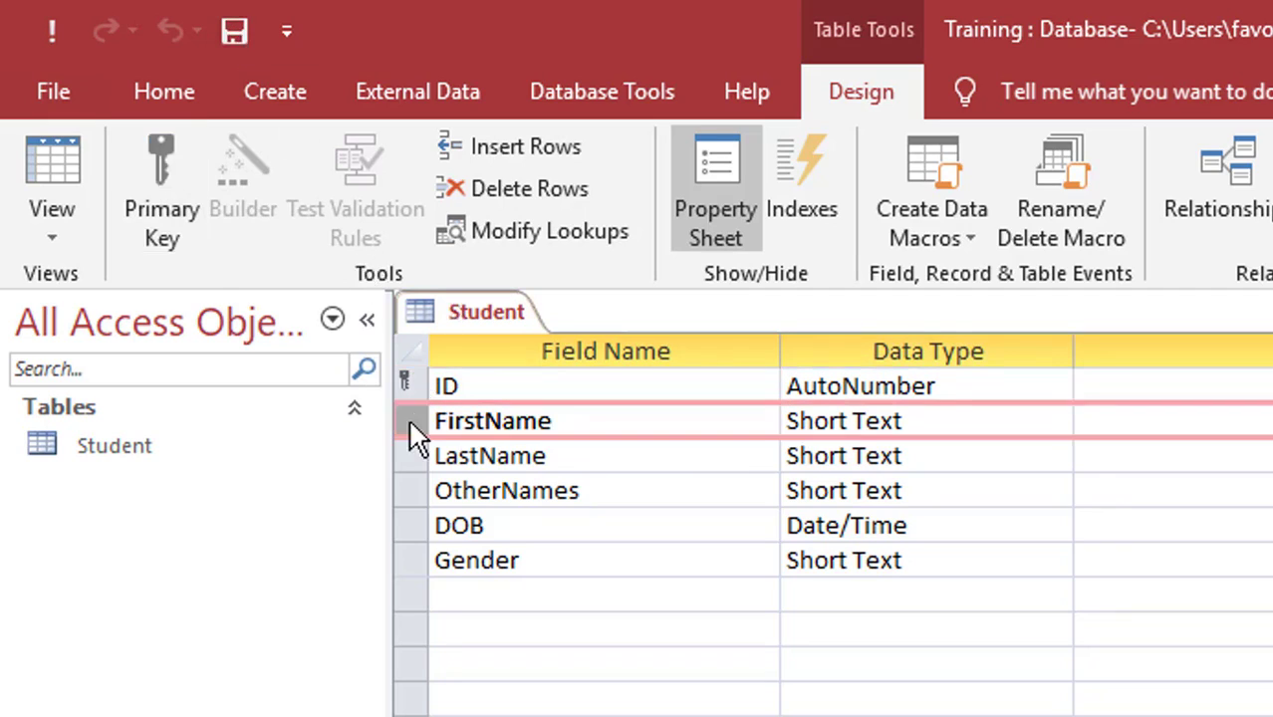
drag(411, 436, 411, 438)
click(415, 455)
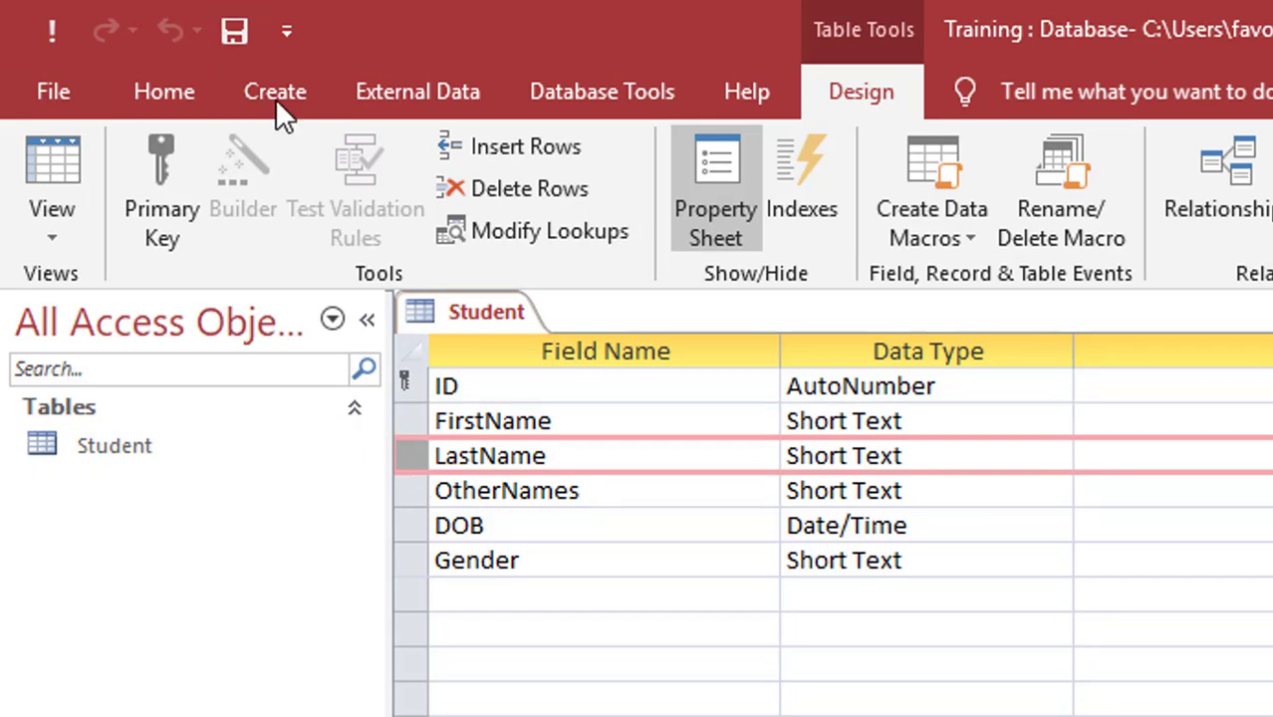
click(414, 525)
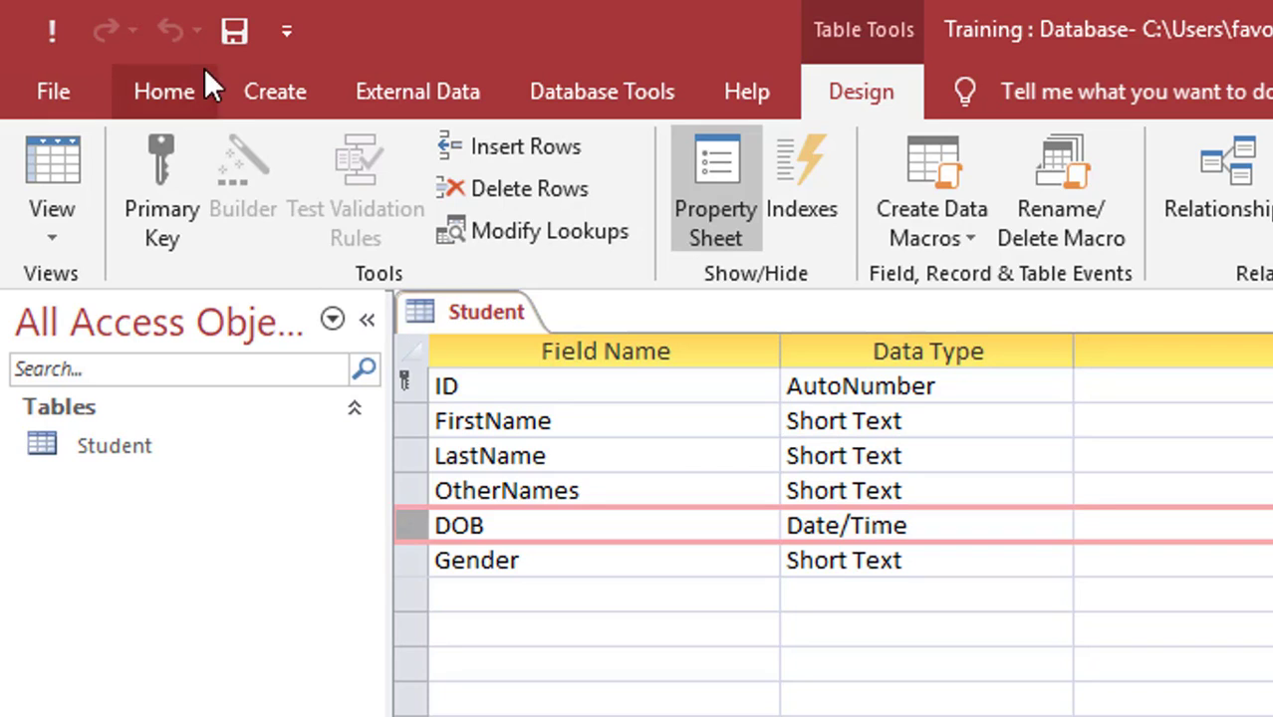
Switch to Datasheet View and fill in the first student's first name, last name and other names
click(54, 238)
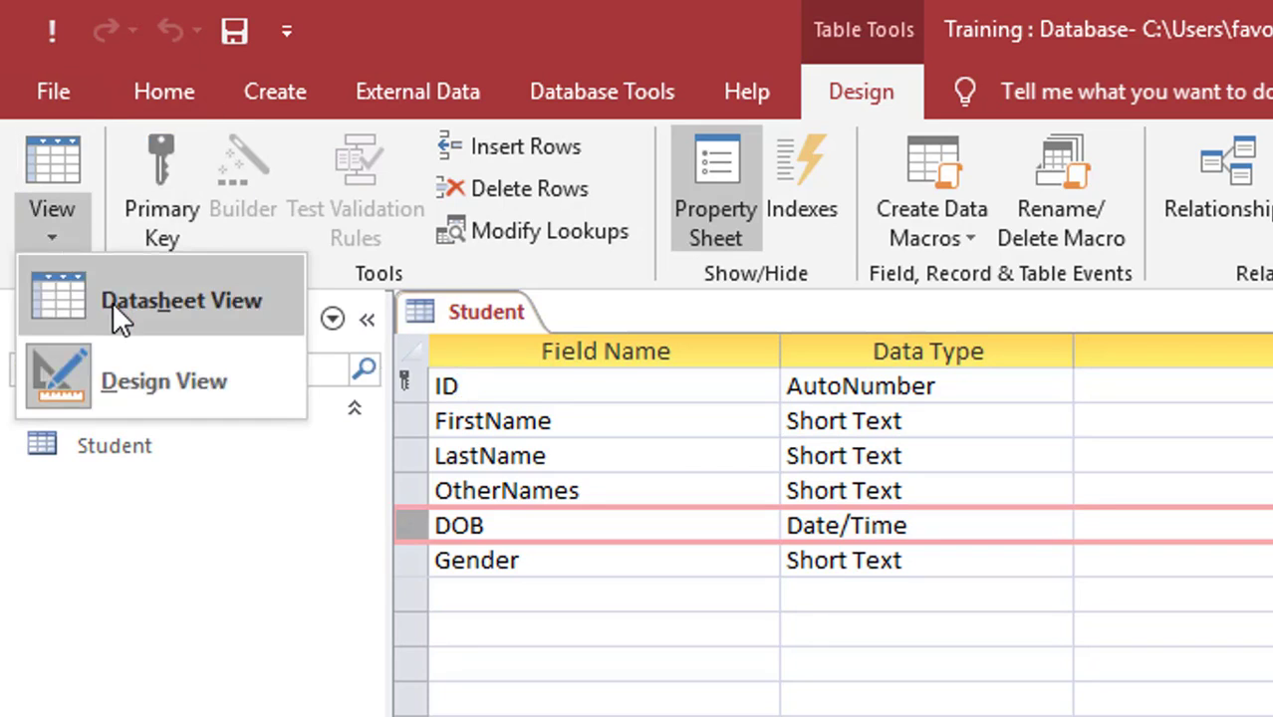
click(113, 304)
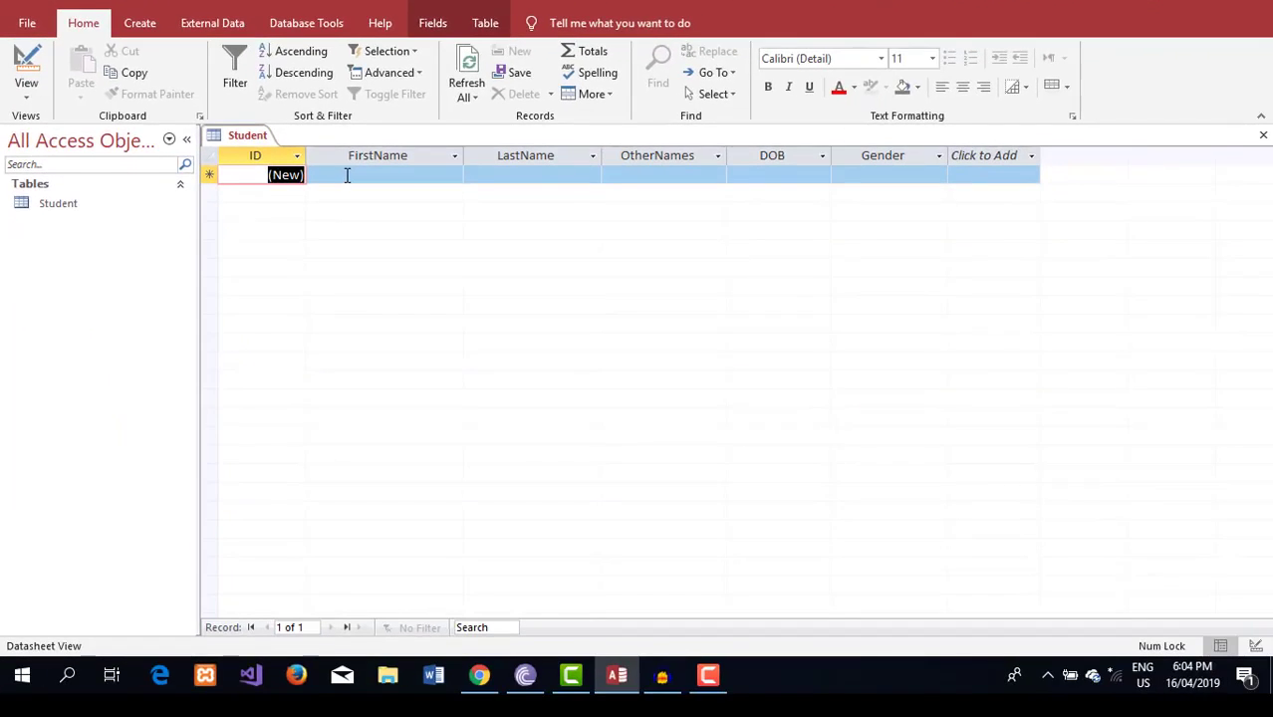
click(255, 176)
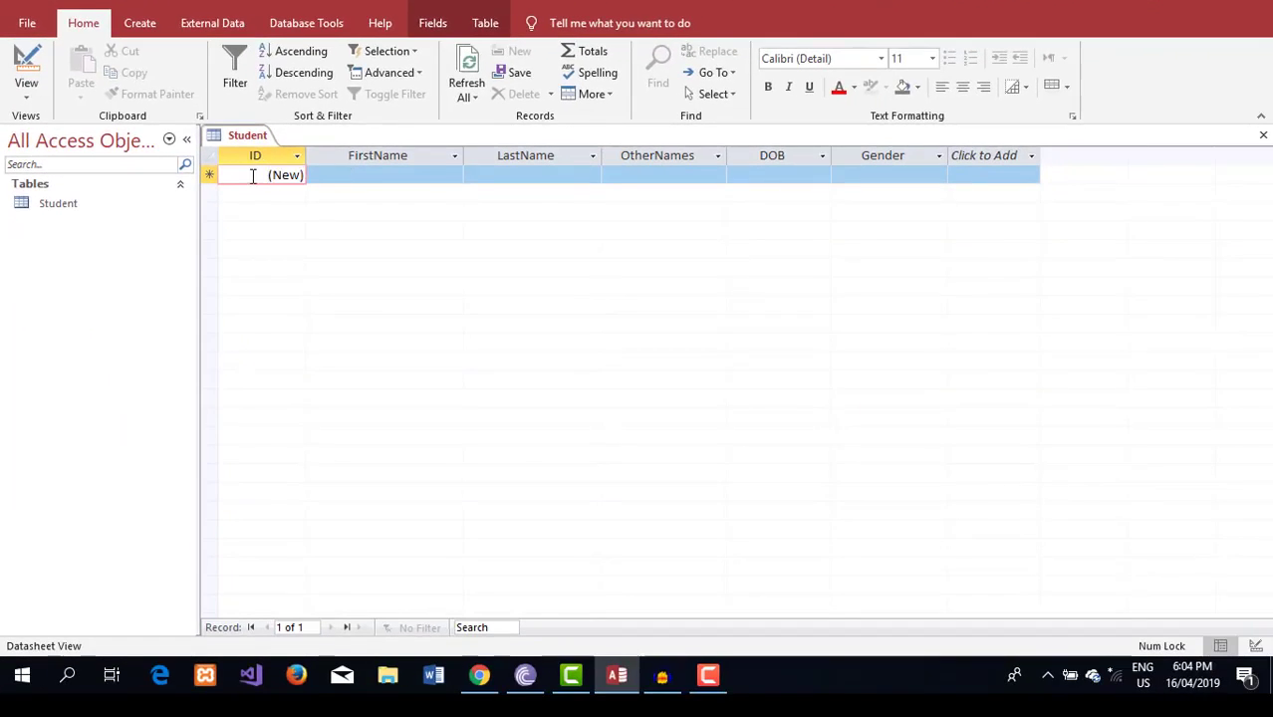
click(346, 176)
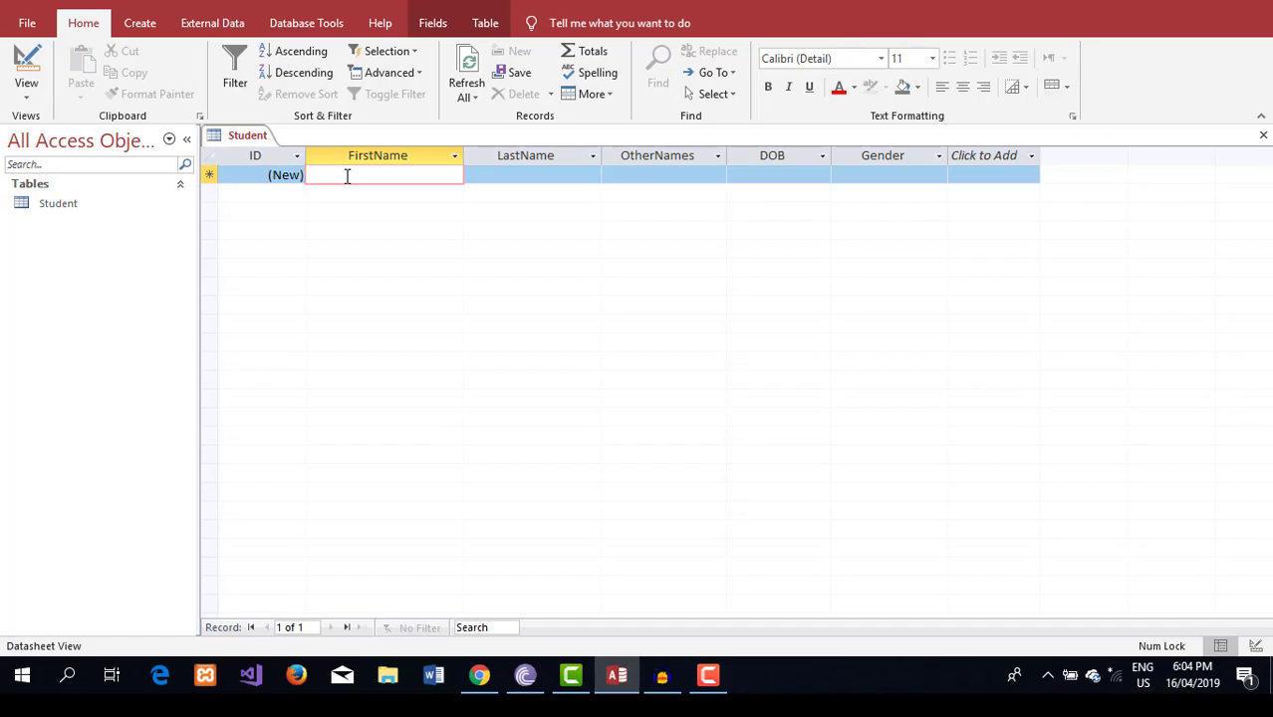
text(E)
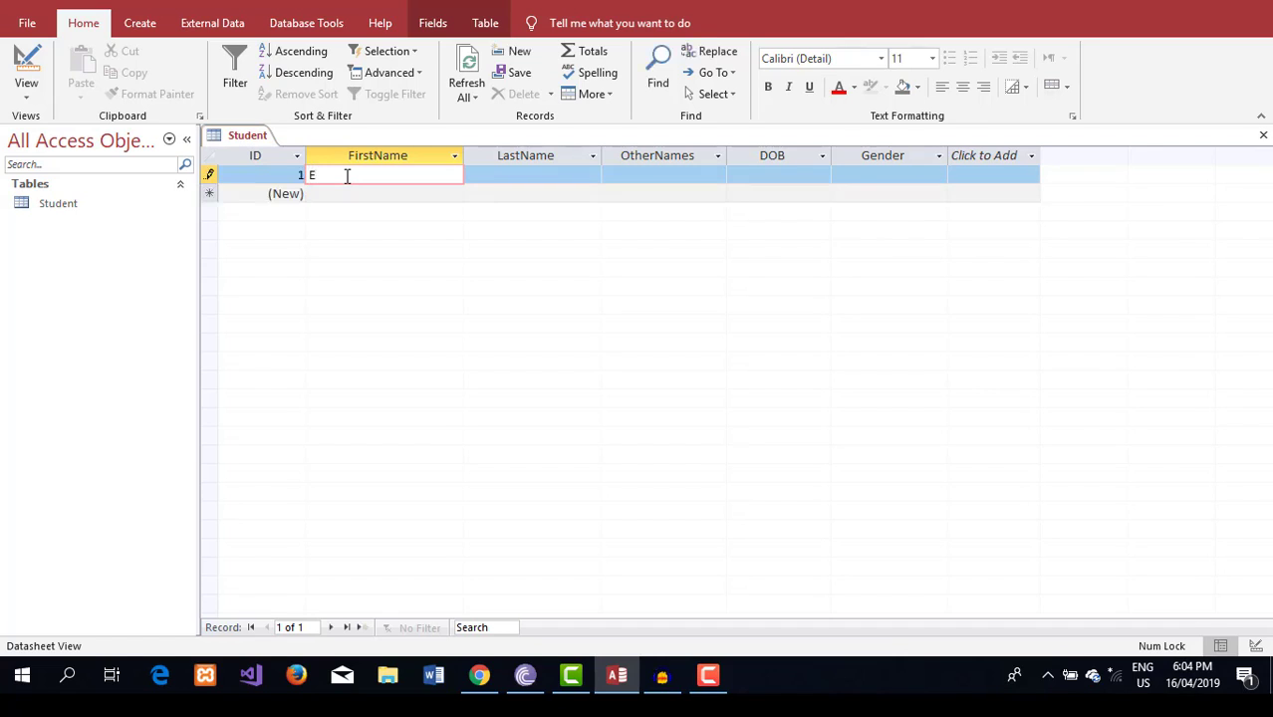
key(BackSpace)
text(Chuks)
key(Tab)
text(Edwin)
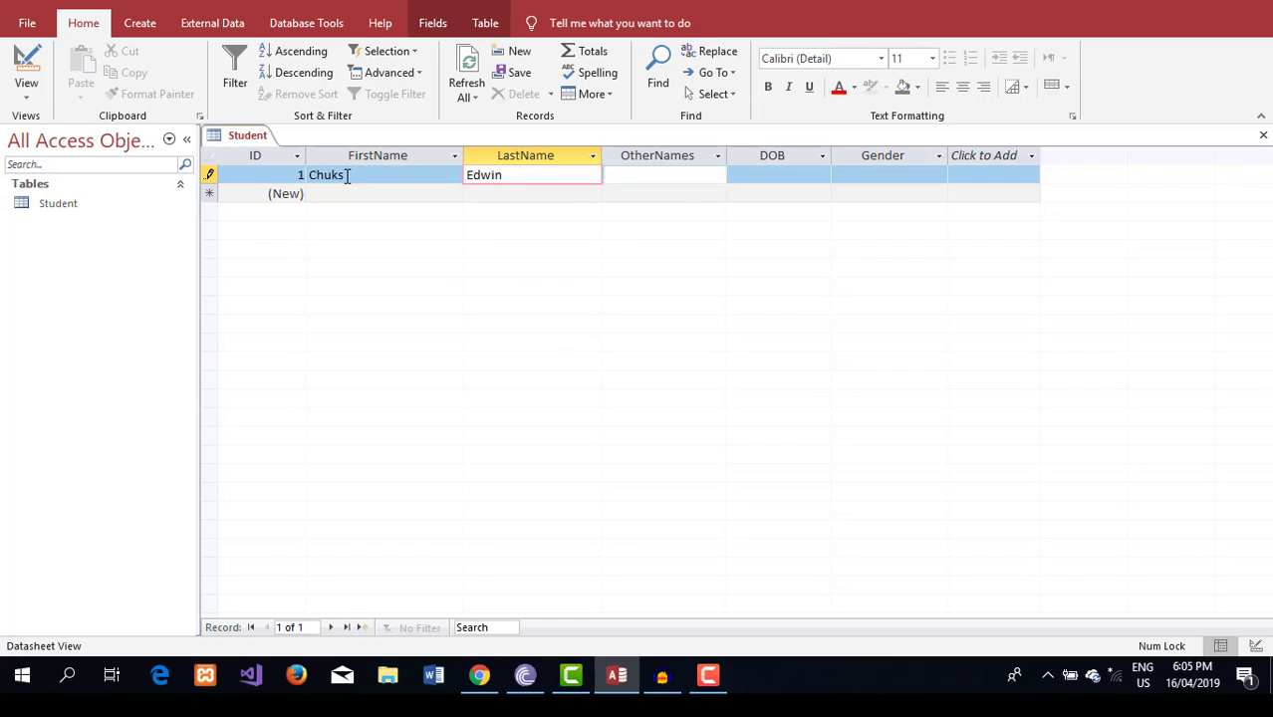
key(Tab)
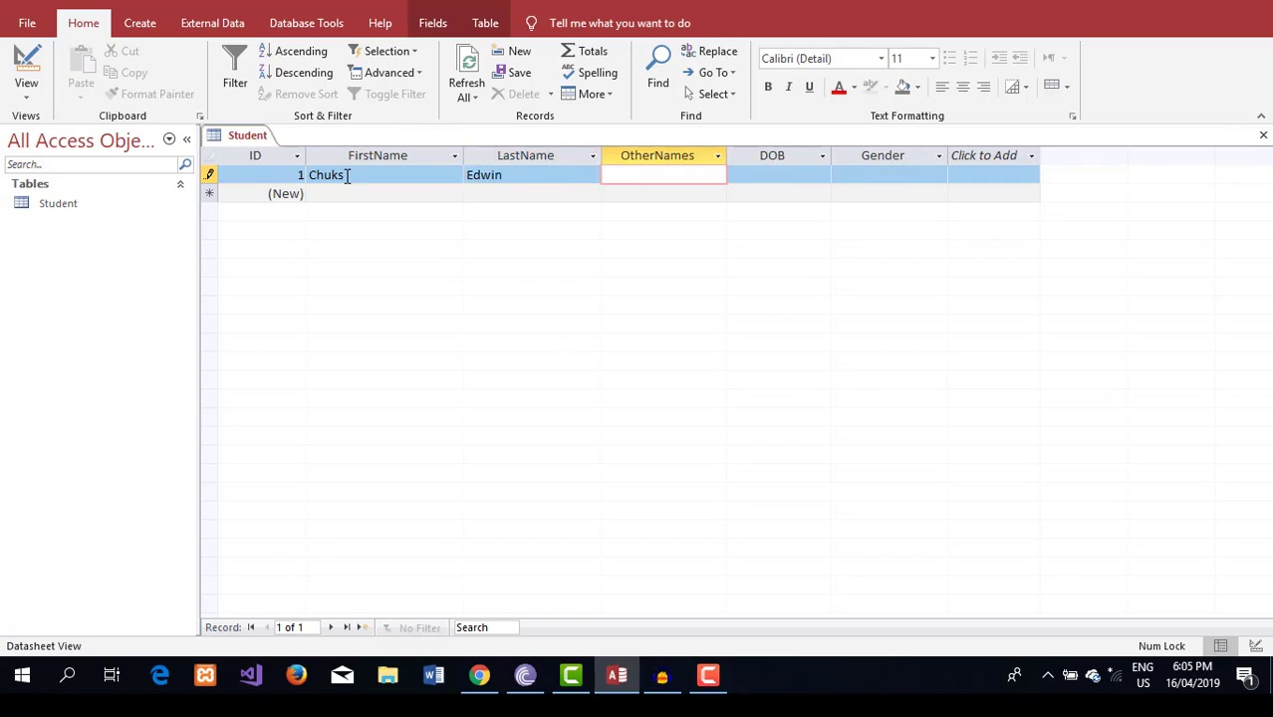
text(Chris)
Fill in the first student's date of birth and set the gender to Male
click(762, 178)
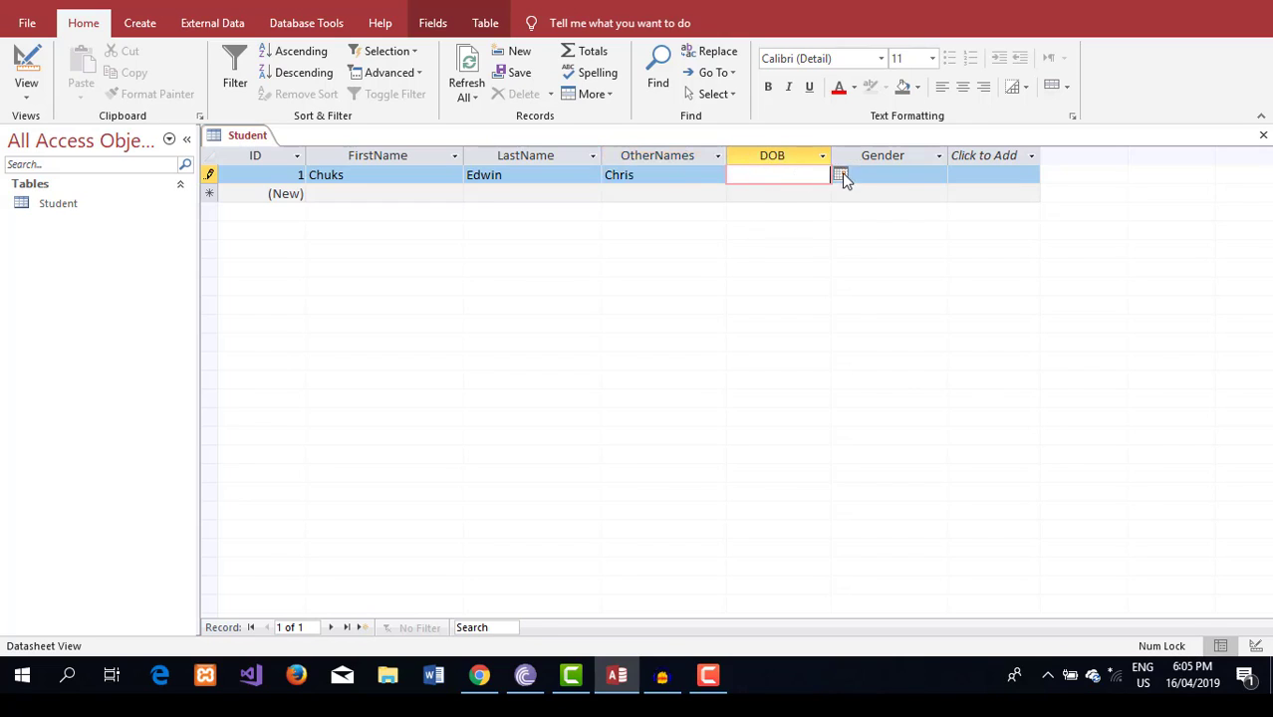
click(841, 175)
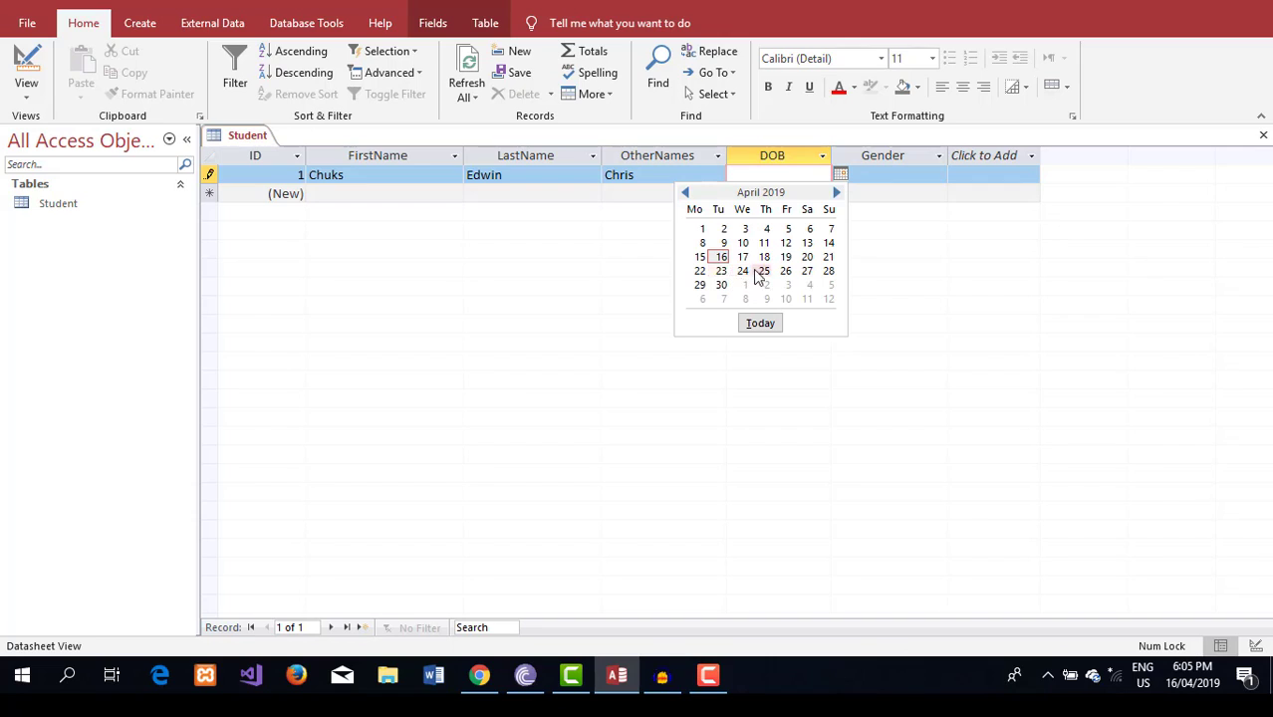
click(786, 169)
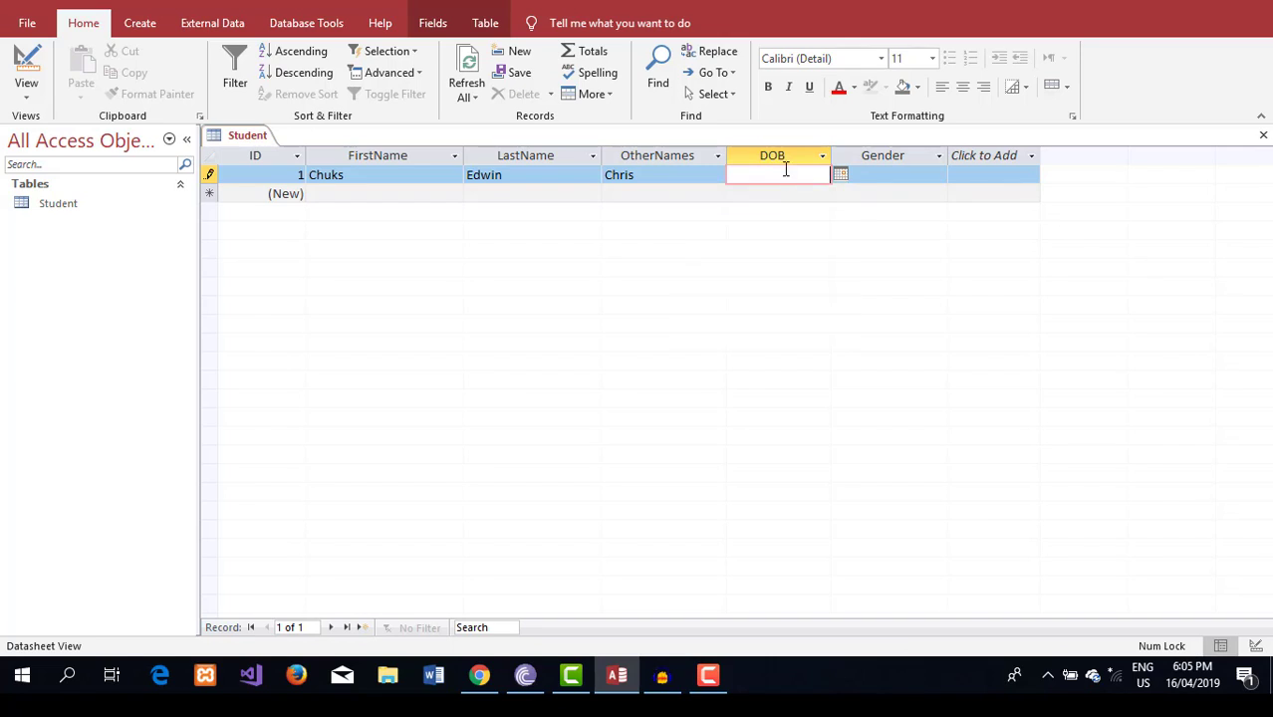
text(12/12/1990)
click(902, 174)
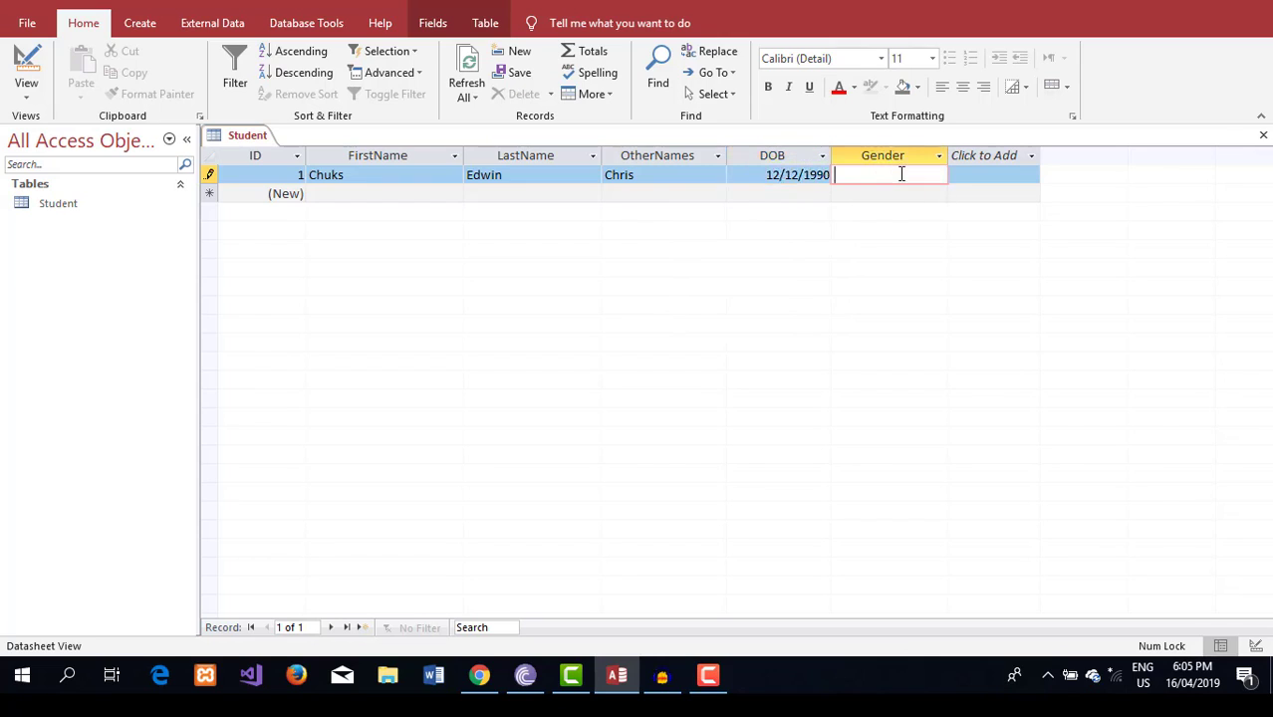
text(Male)
Start a second student record and fill in the student's first name
click(370, 196)
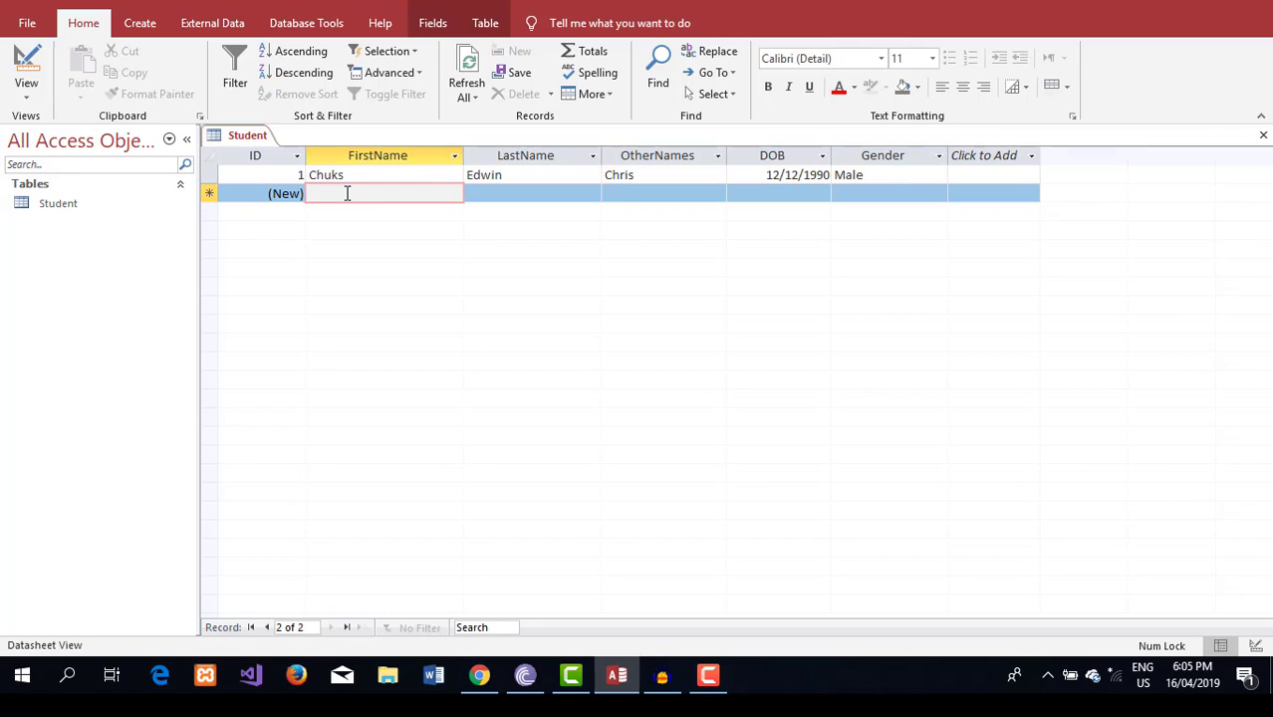
key(Caps_Lock)
key(Caps_Lock)
text(Danl)
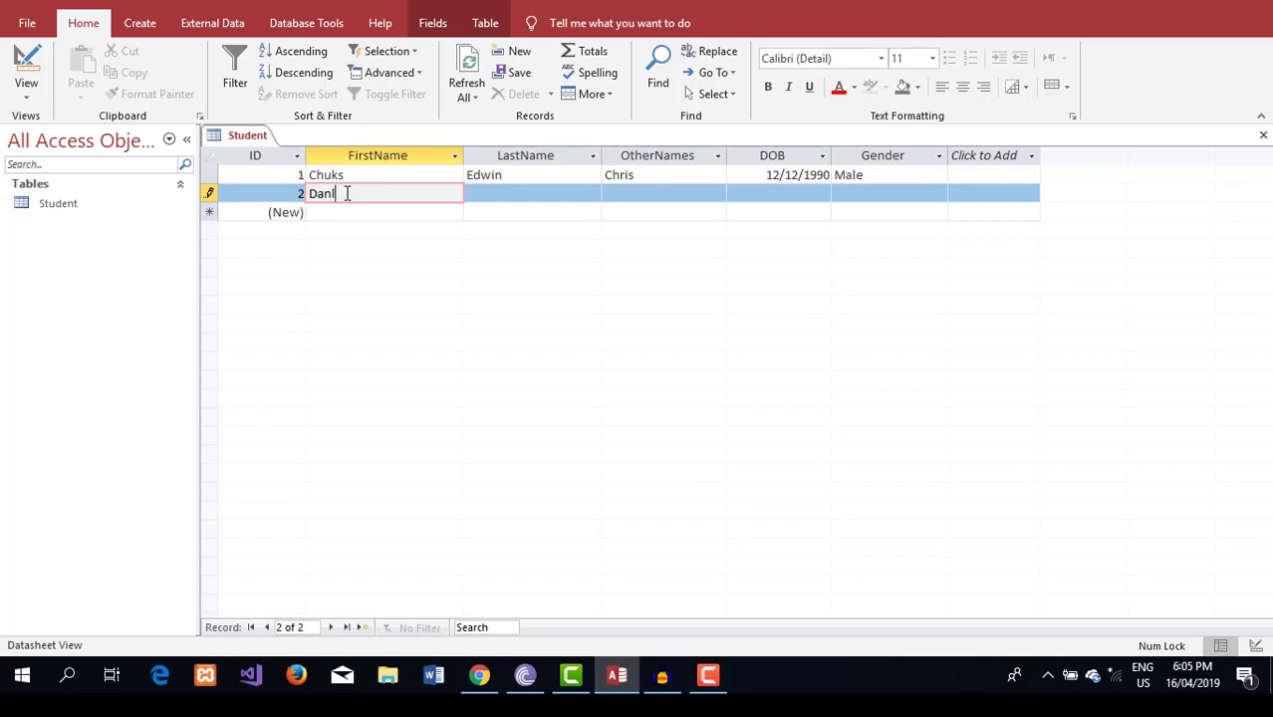
text(ami)
key(Tab)
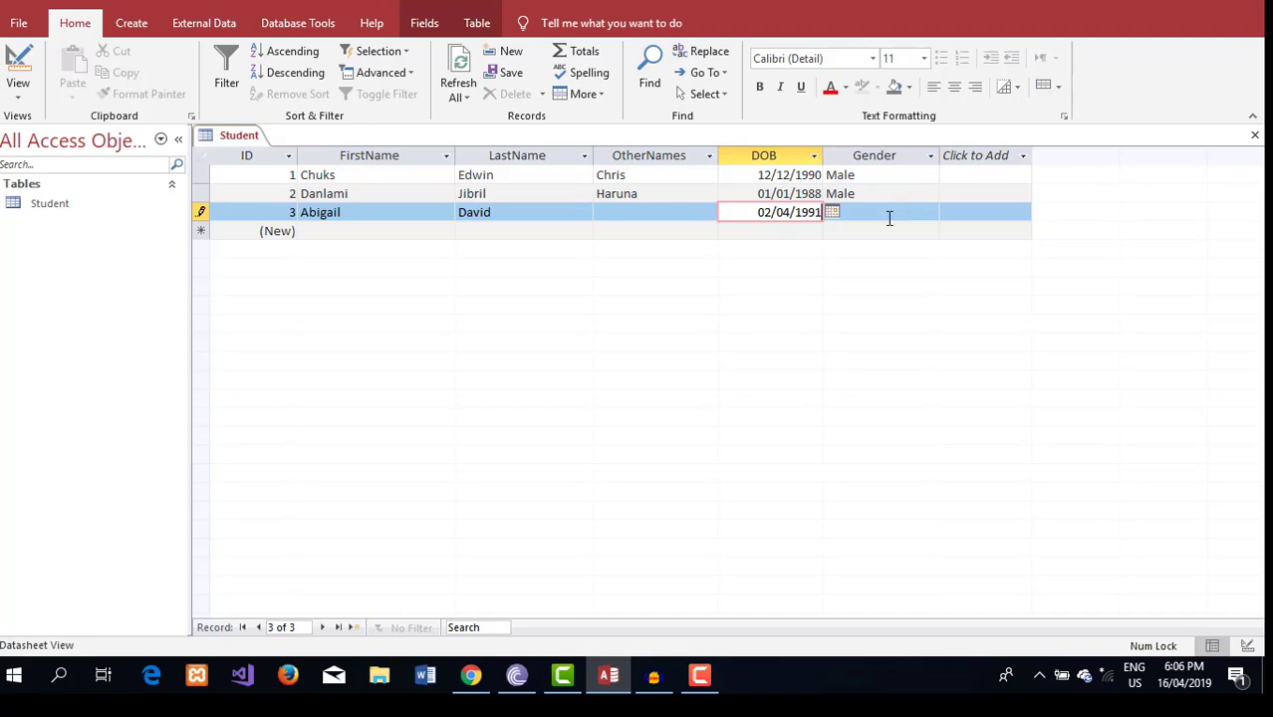
Set the third student's gender to Female and commit the record
key(Tab)
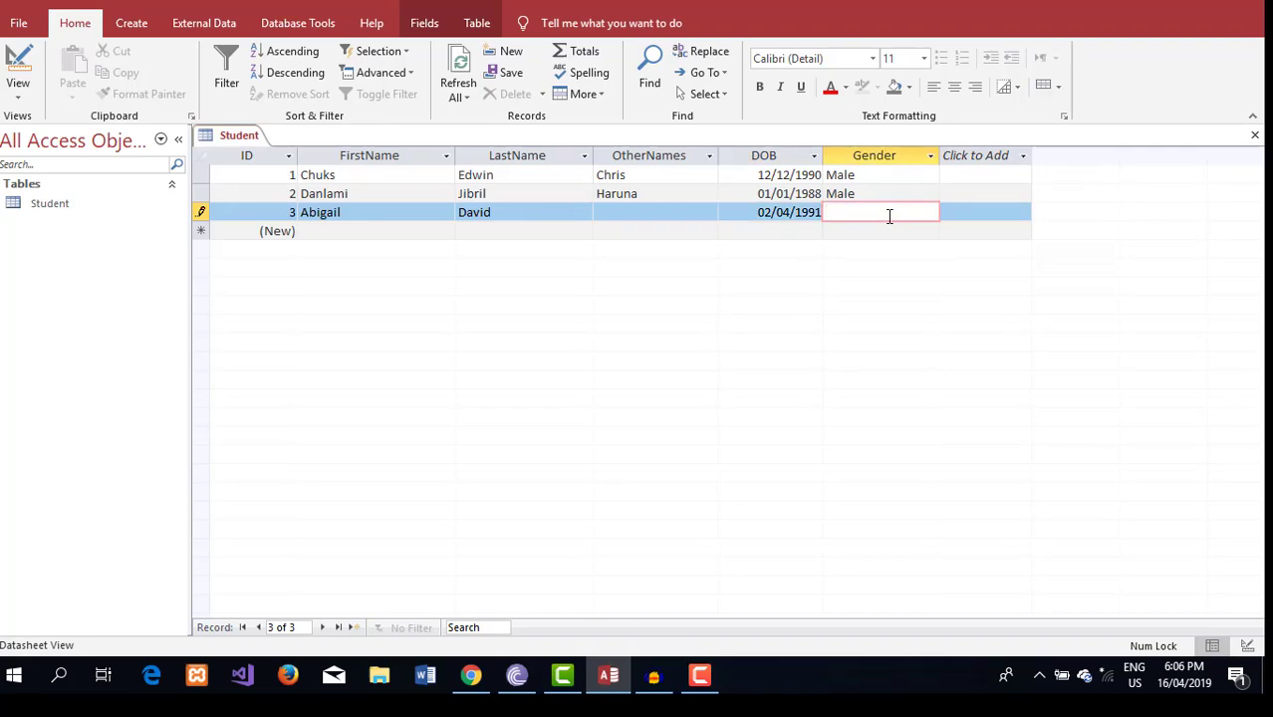
text(Female)
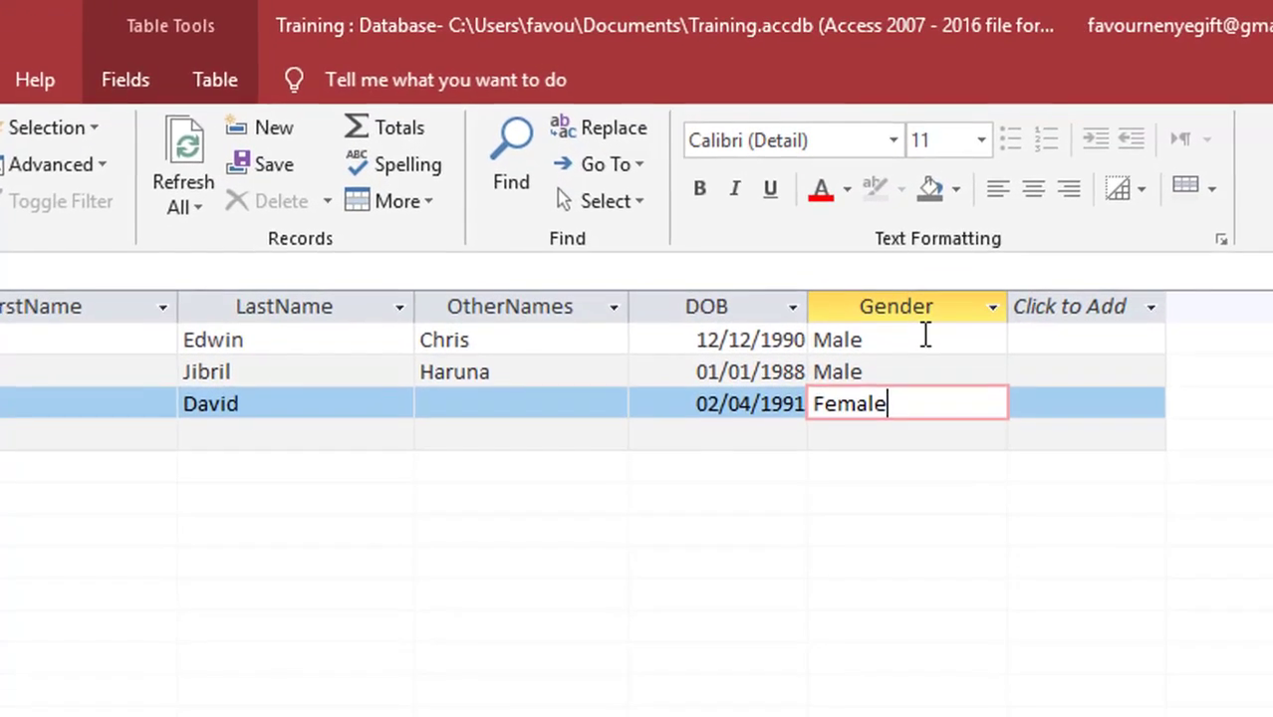
click(925, 336)
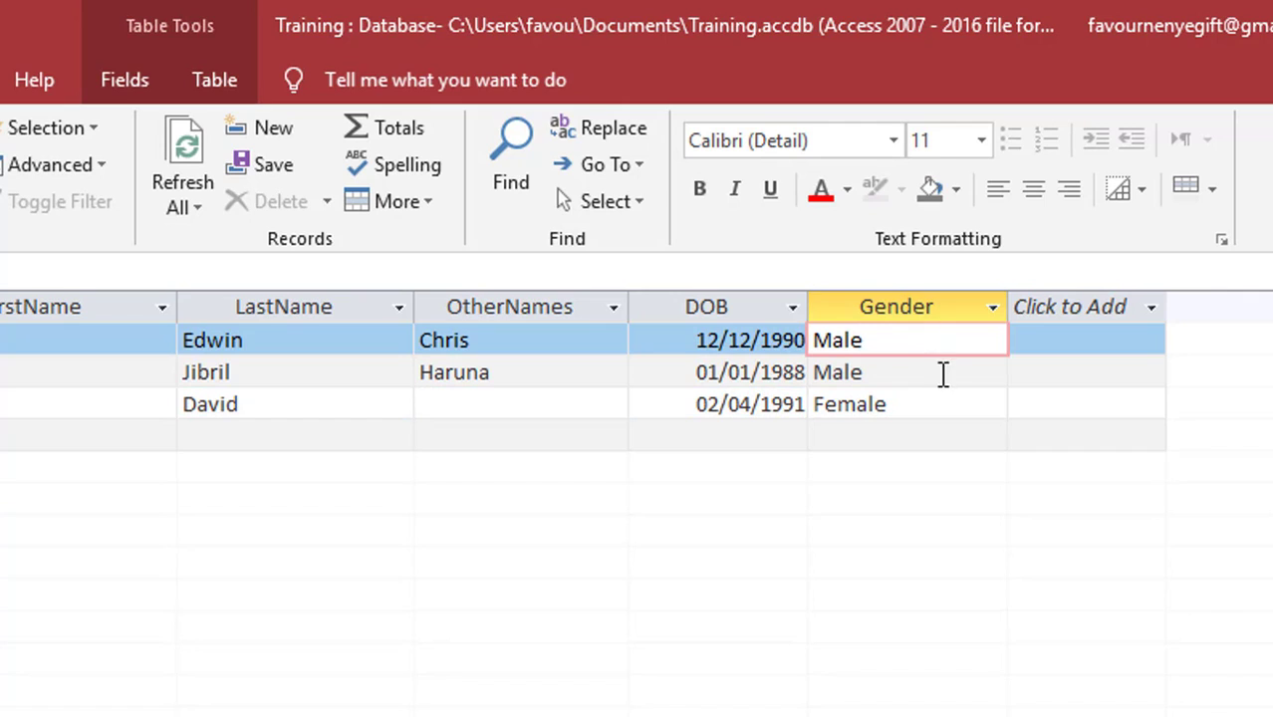
click(941, 372)
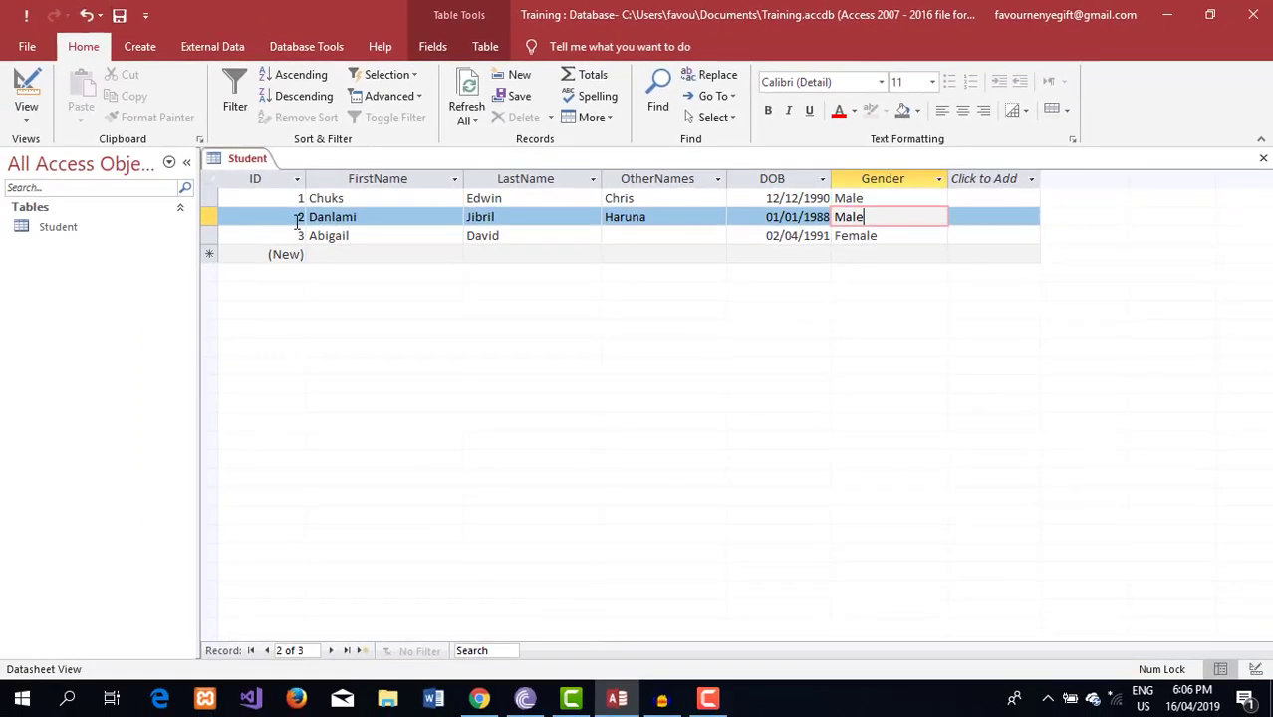
Switch the Student table to Design View and start the Lookup Wizard as the Gender field's data type
click(30, 114)
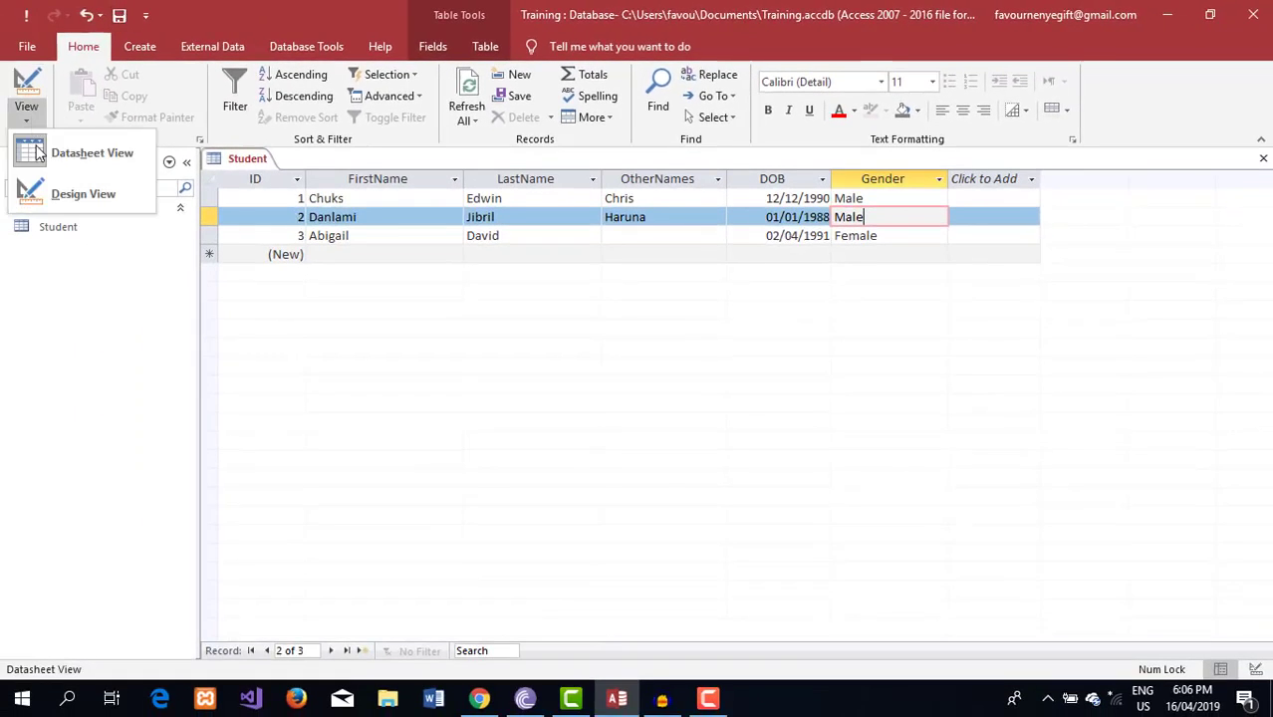
click(62, 203)
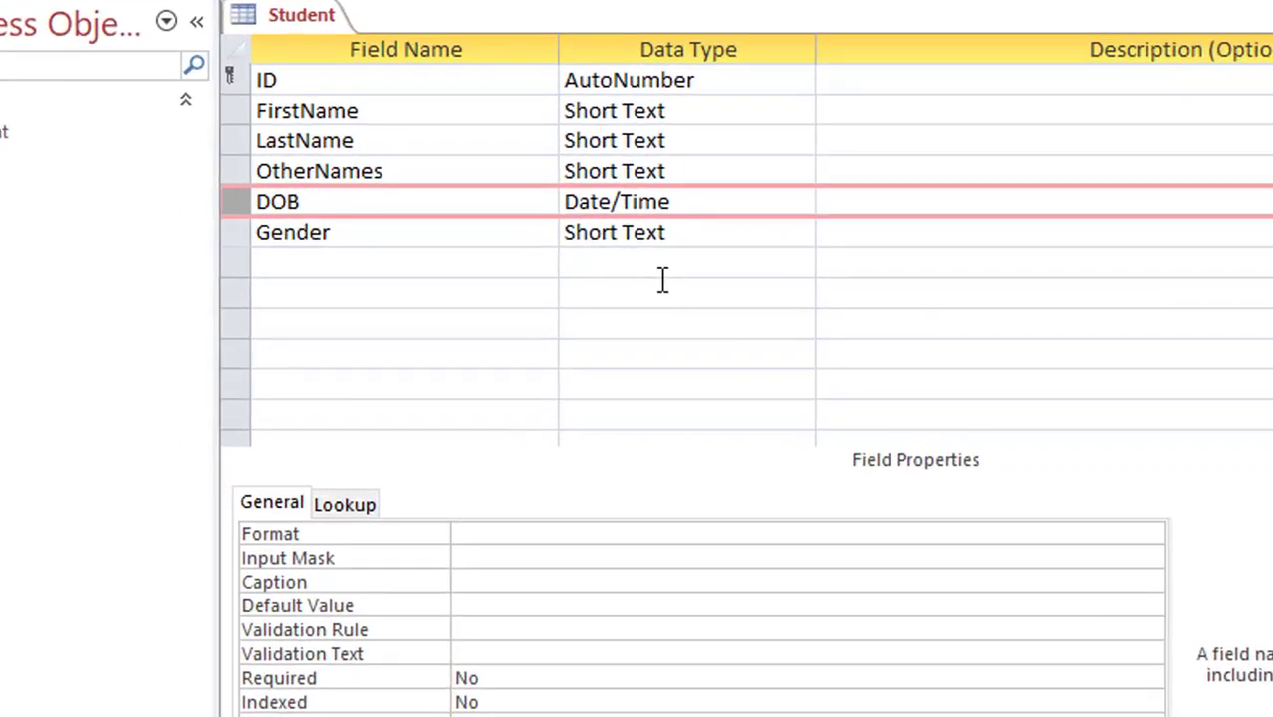
click(533, 279)
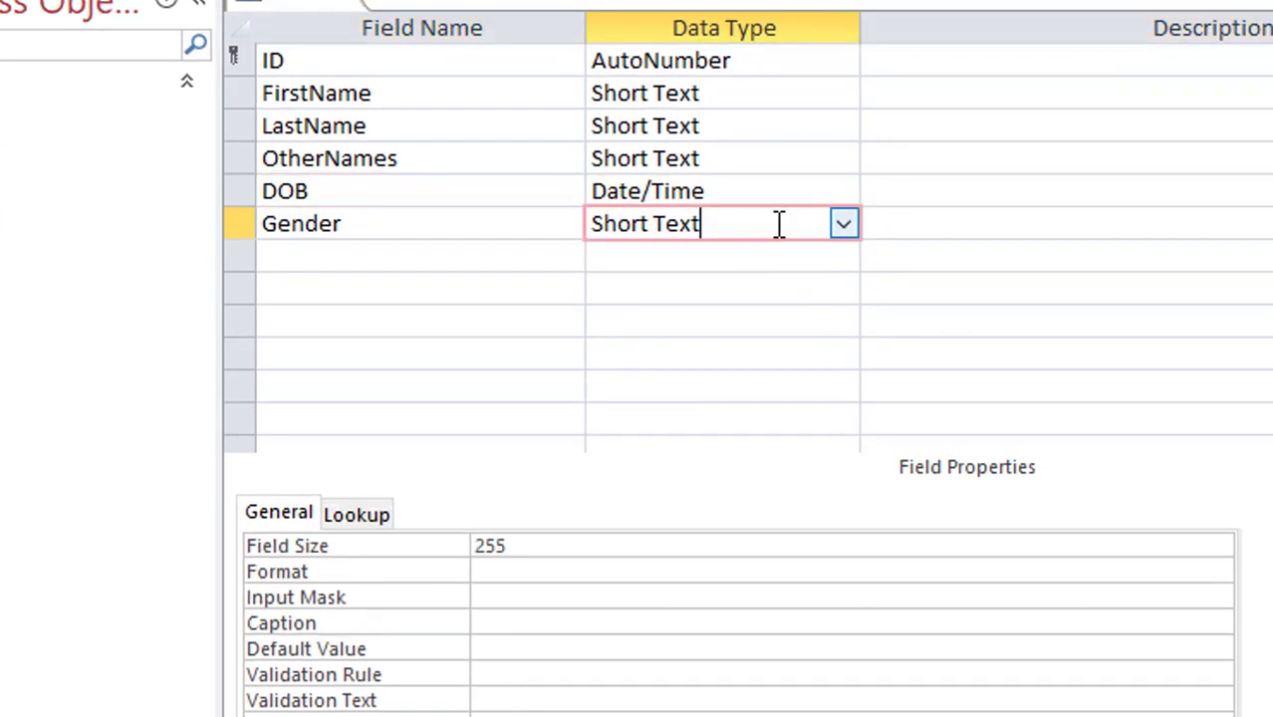
click(843, 225)
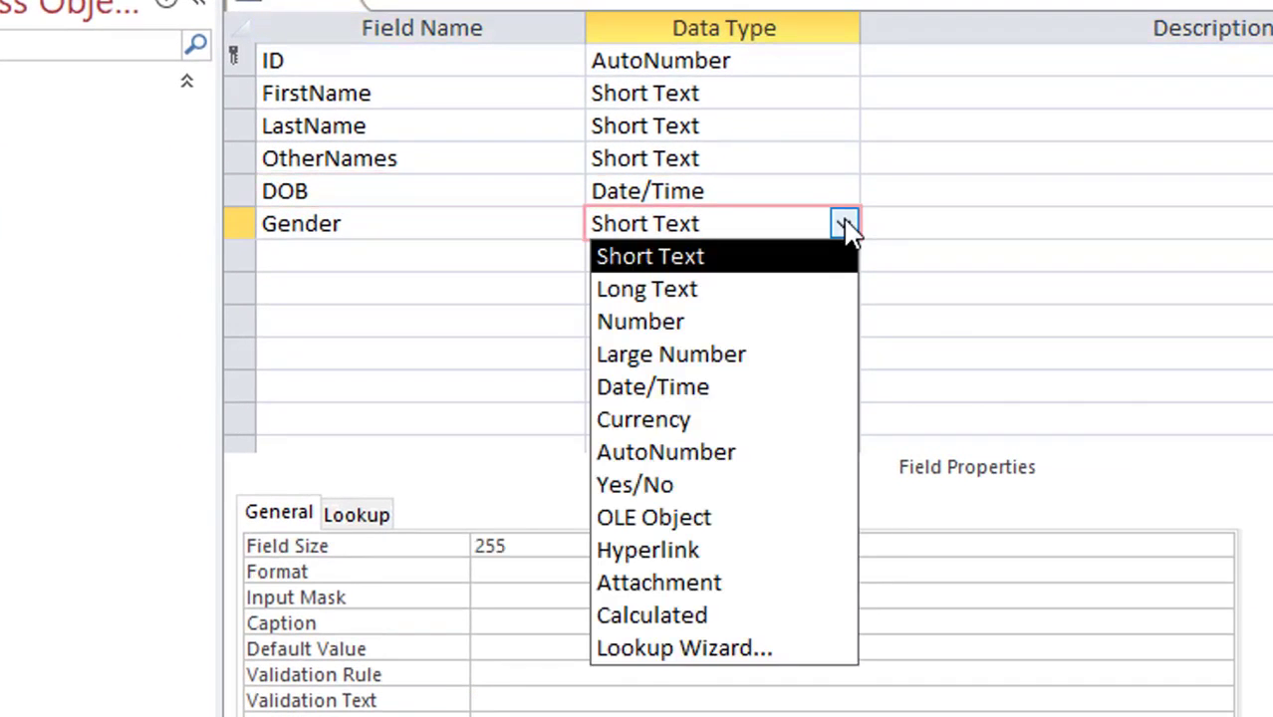
click(735, 659)
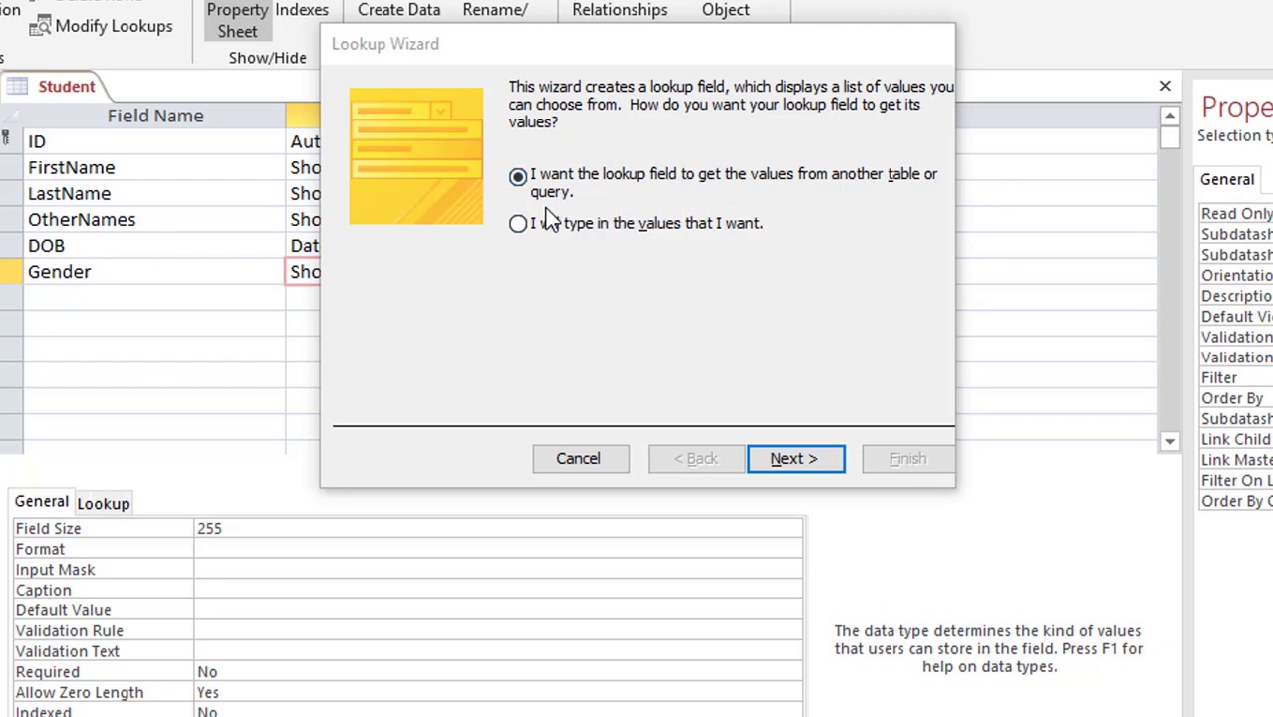
Choose to supply the lookup values manually and list Male and Female in a single column
click(517, 224)
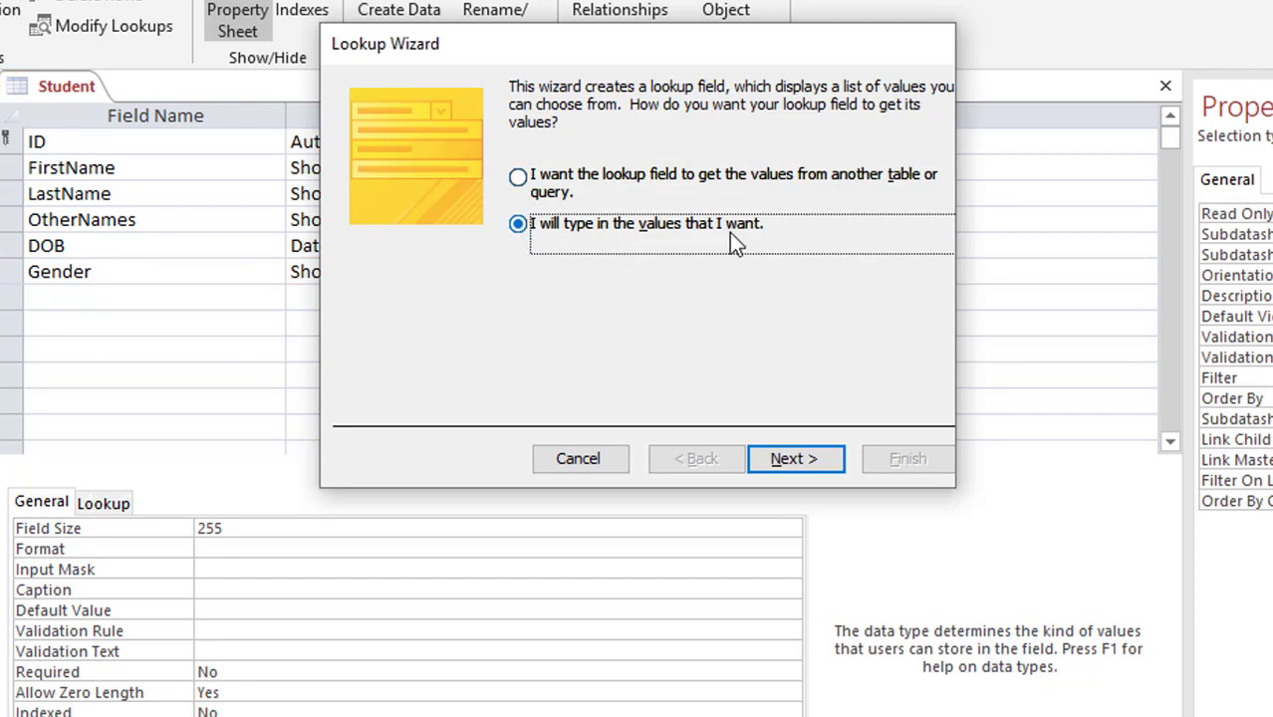
click(784, 457)
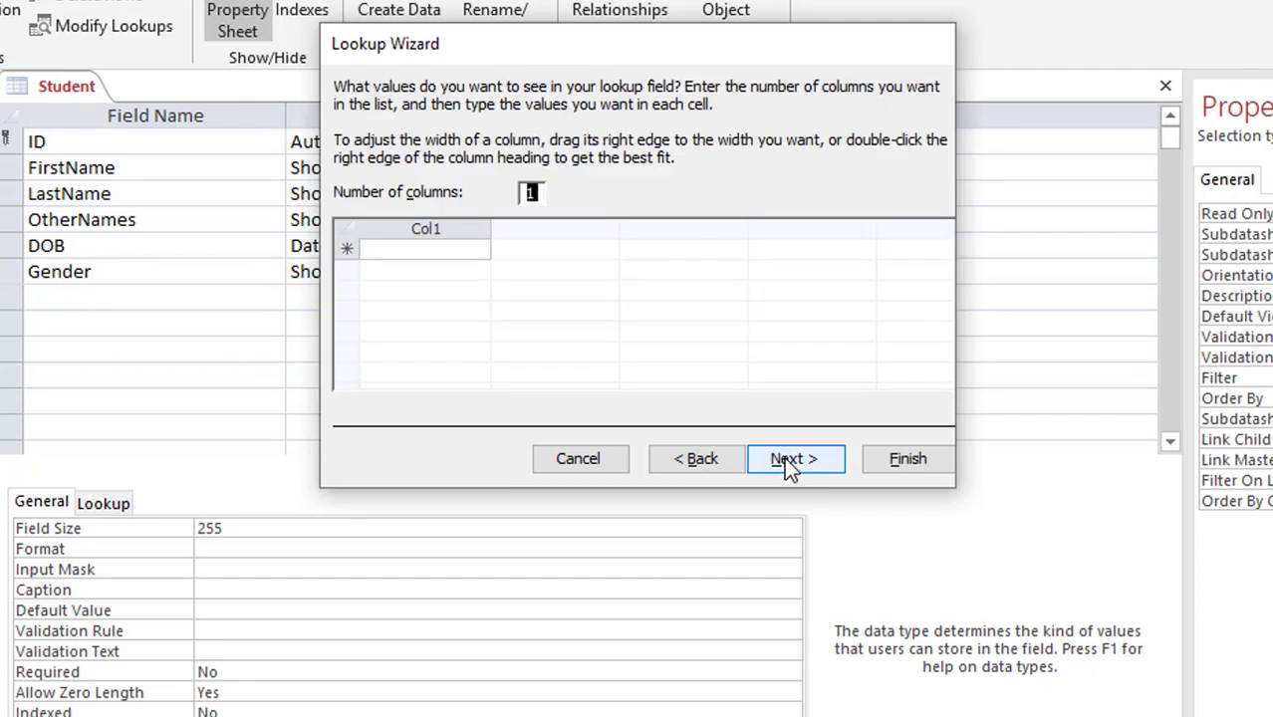
click(459, 252)
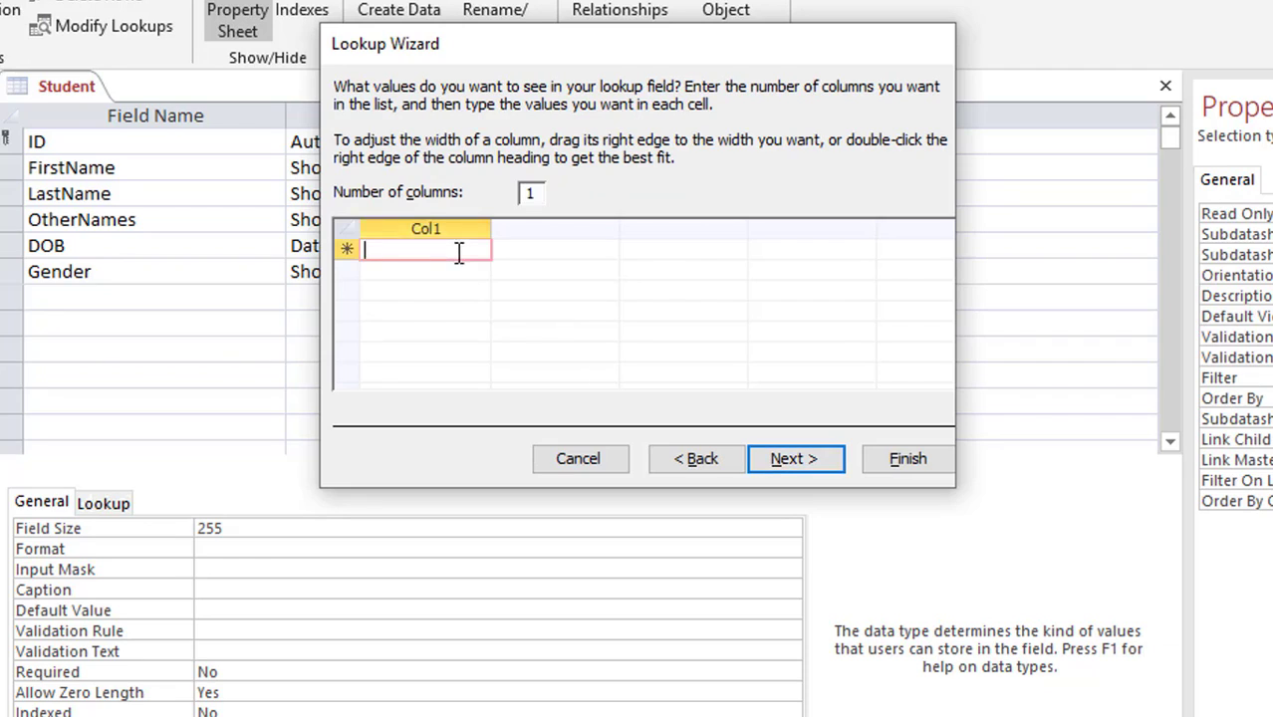
text(Male)
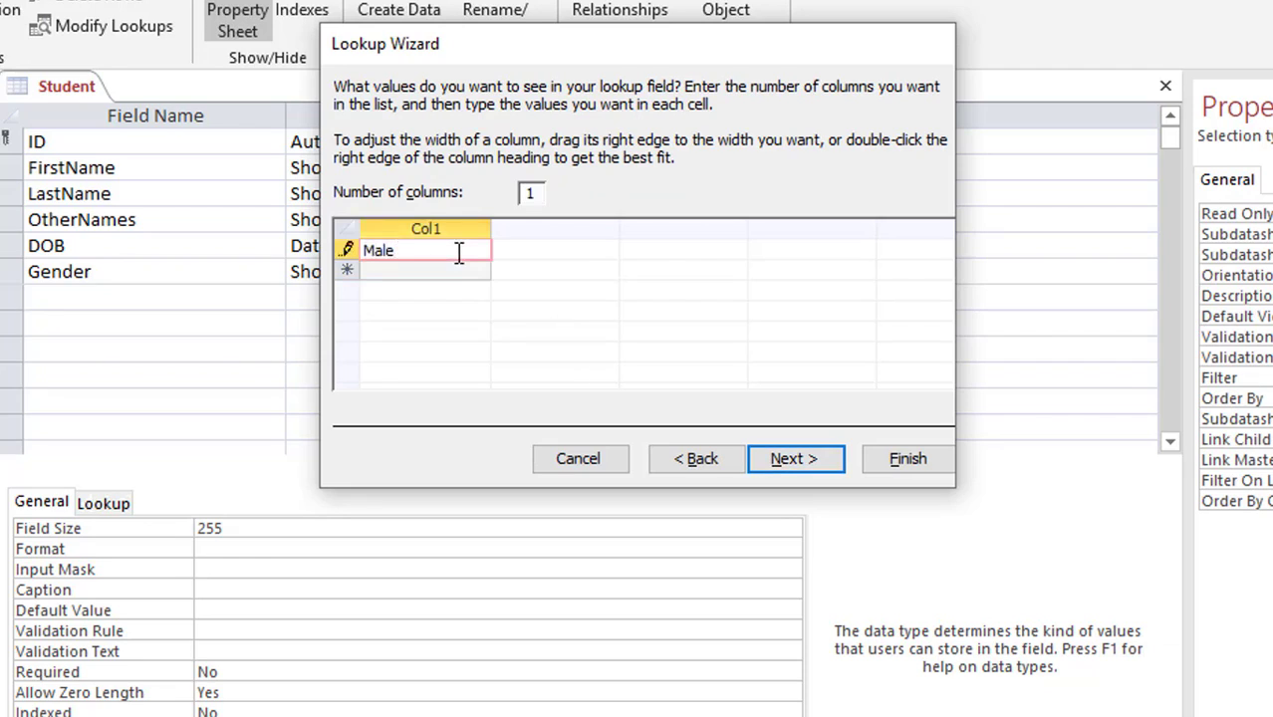
key(Return)
text(Fem)
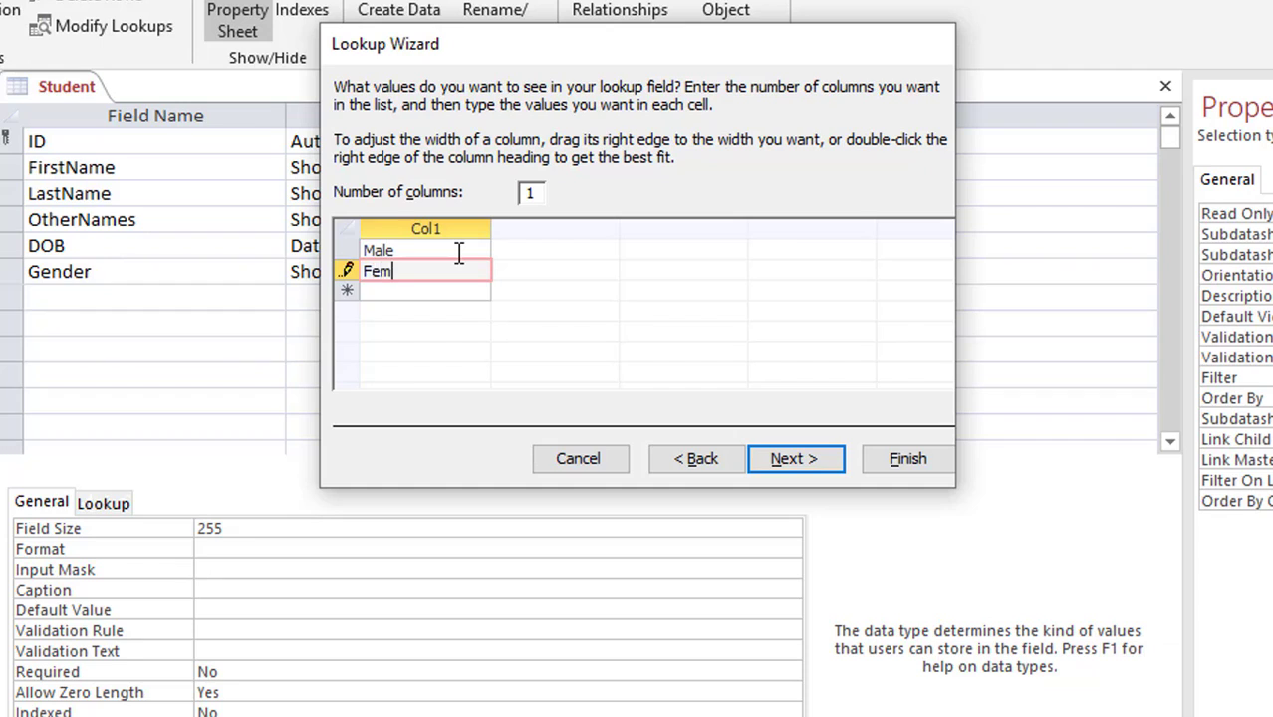
text(ale)
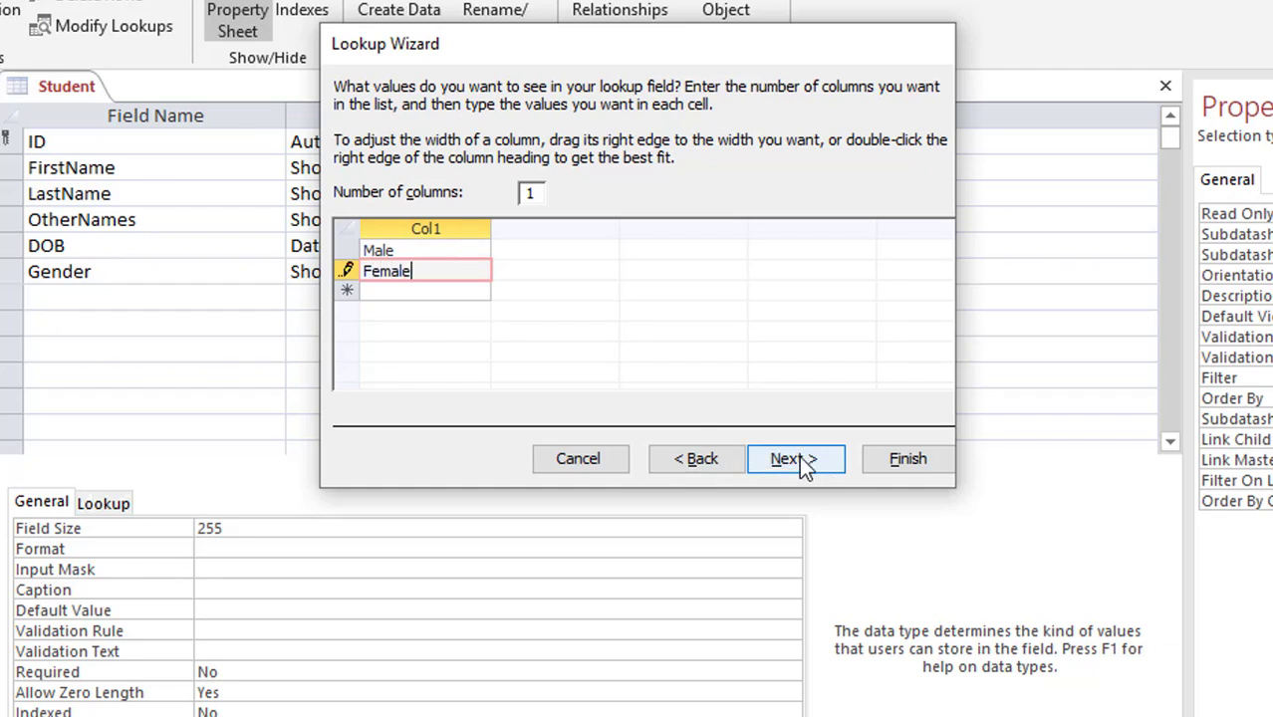
Finish the Gender lookup with its entries limited to the list, and save the Student table
click(802, 463)
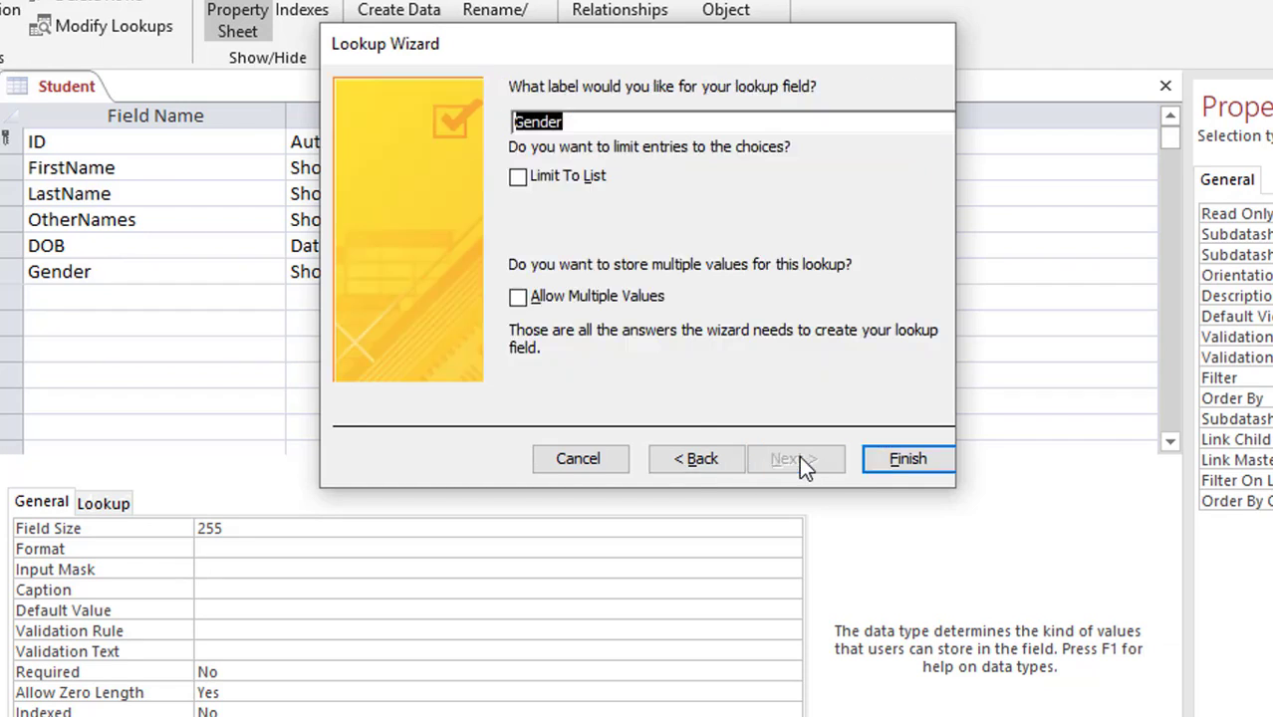
click(522, 176)
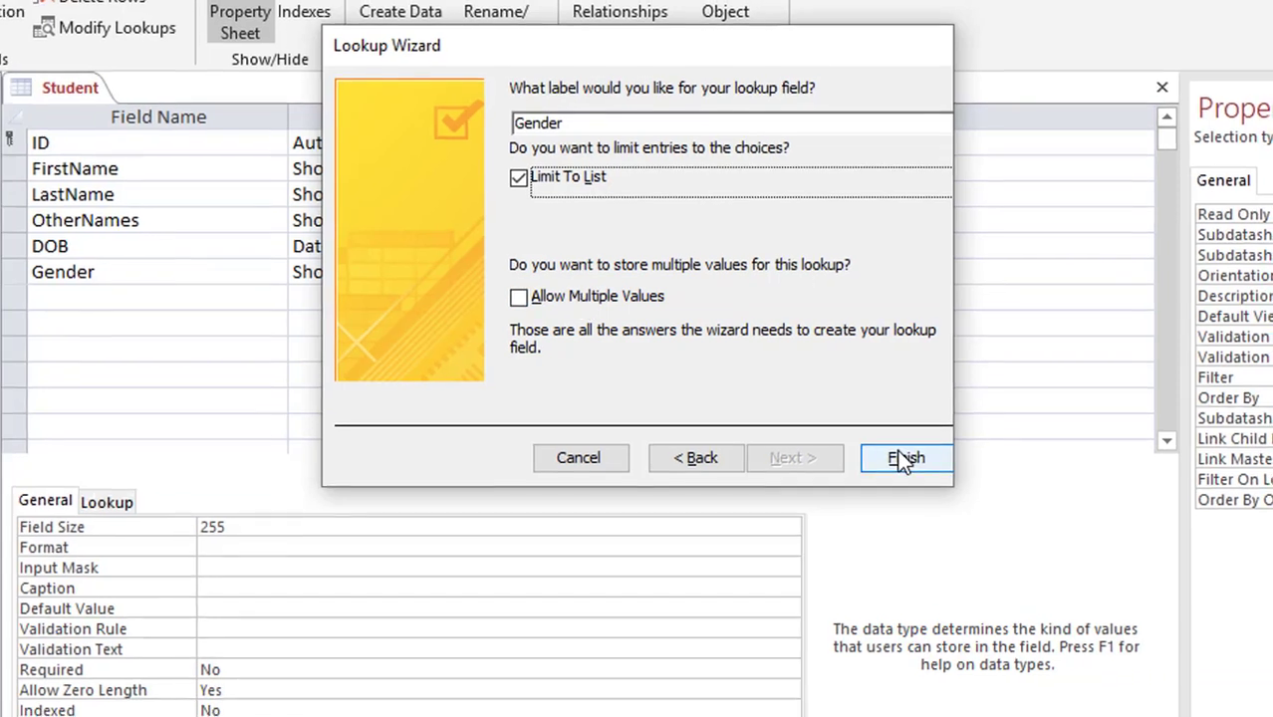
click(901, 458)
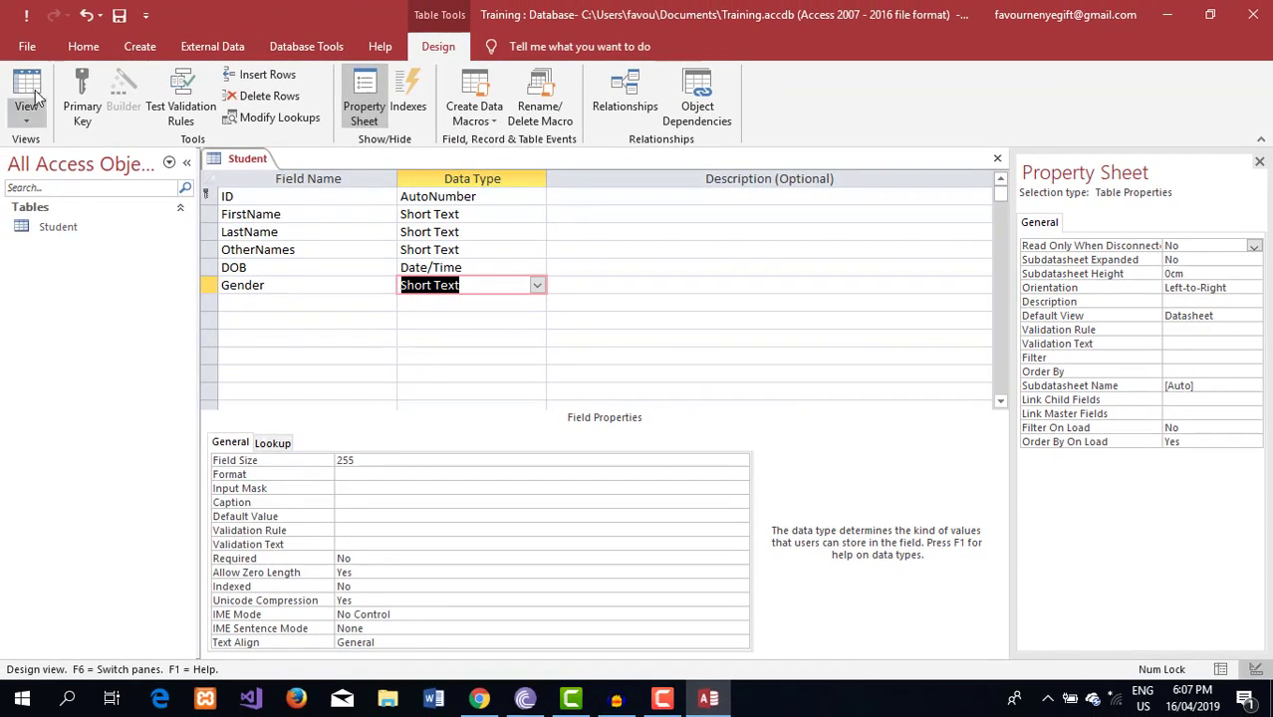
click(120, 18)
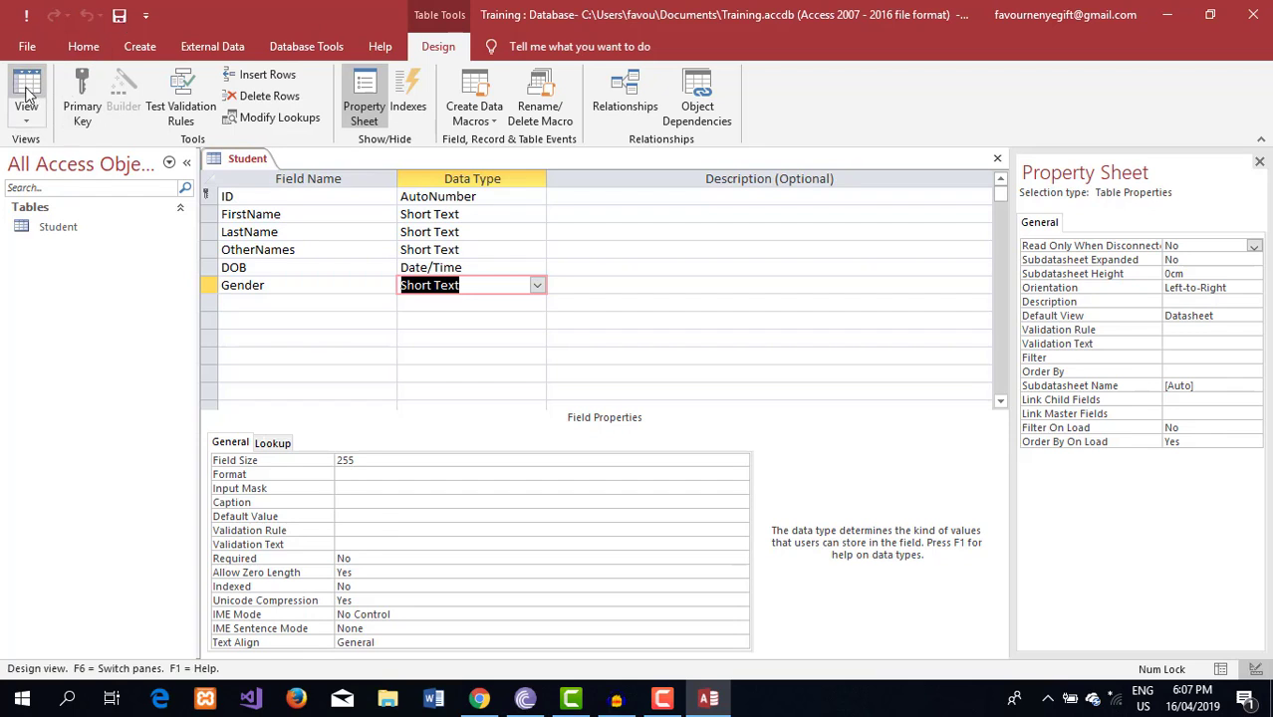
Return to Datasheet View and fill in a fourth student's first name, last name and other names
click(26, 99)
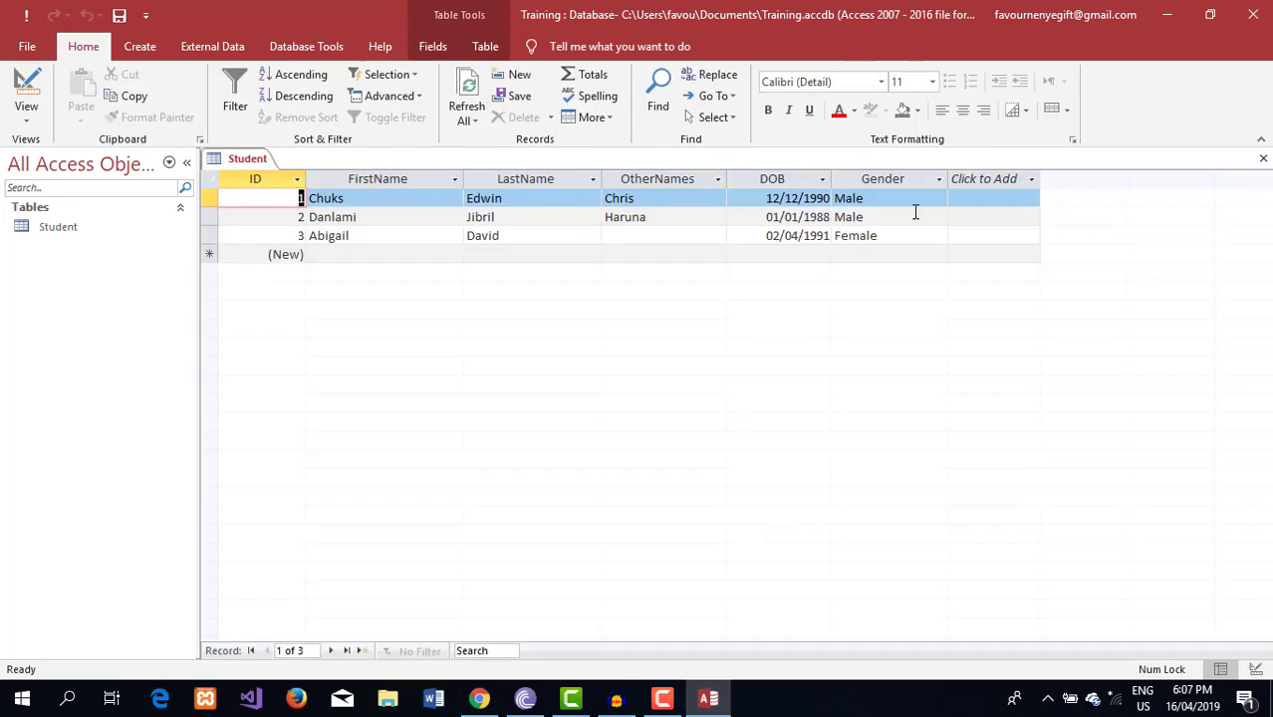
click(385, 256)
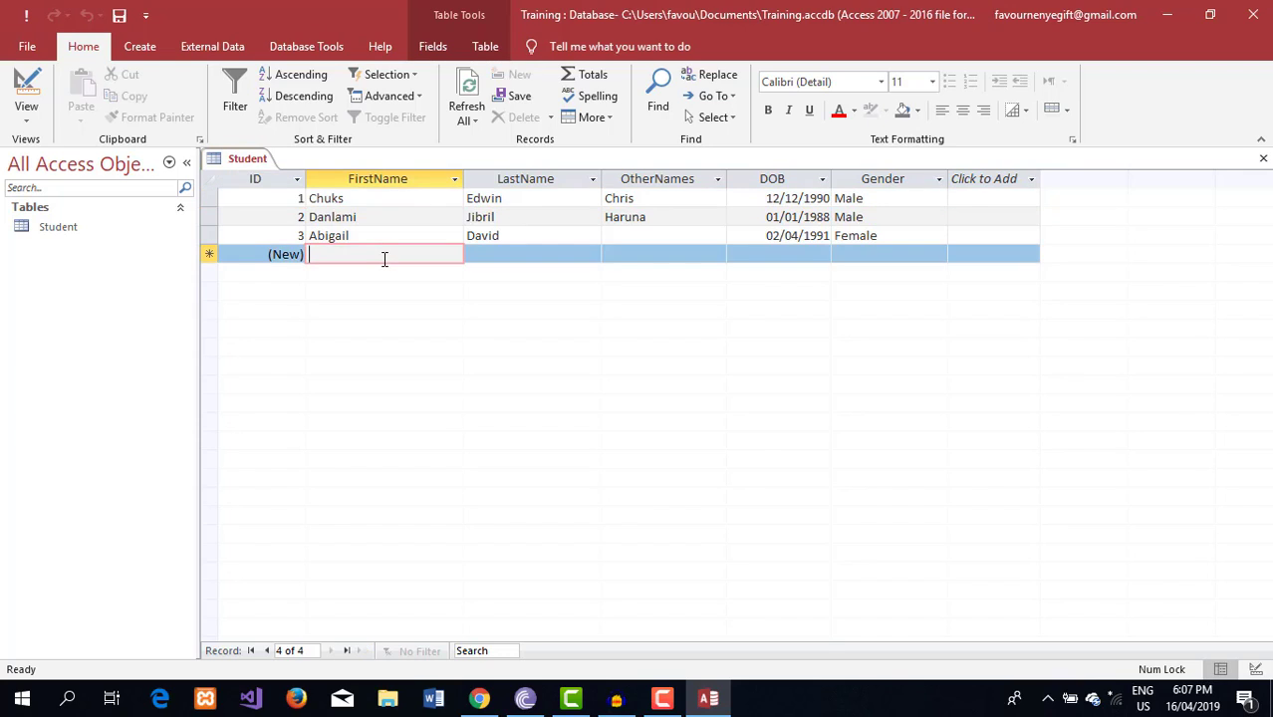
text(Sema)
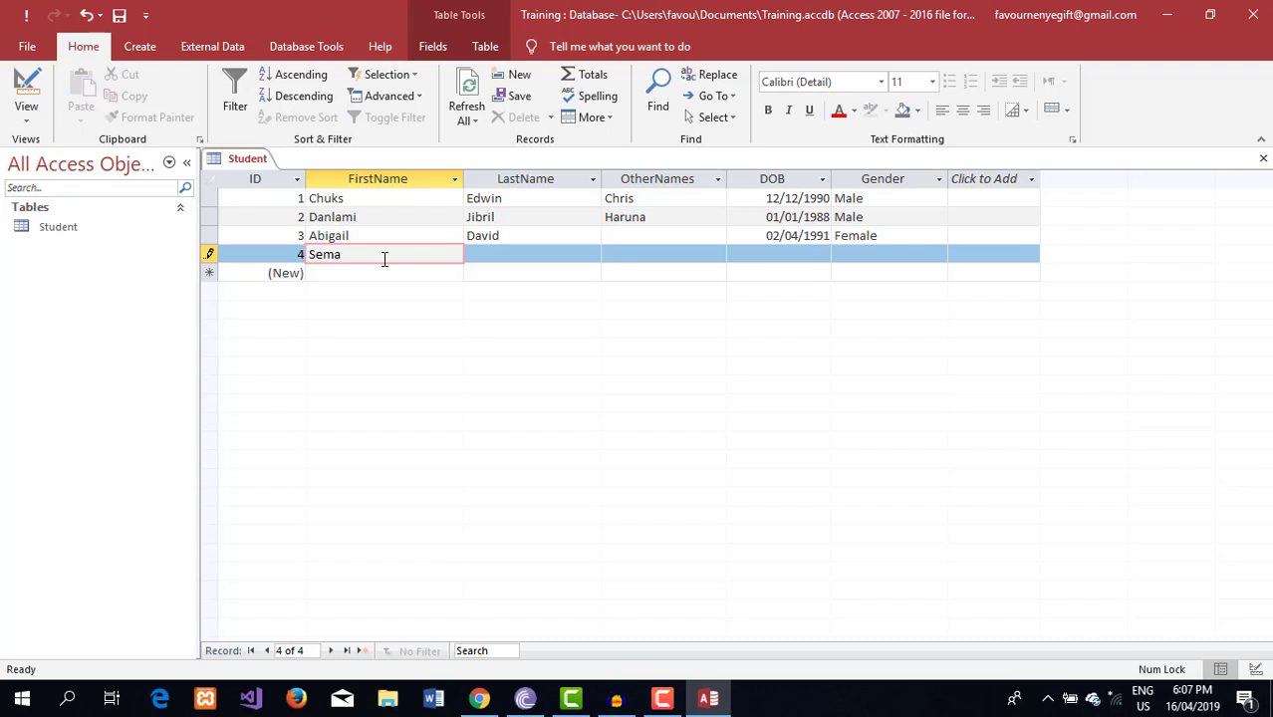
key(Tab)
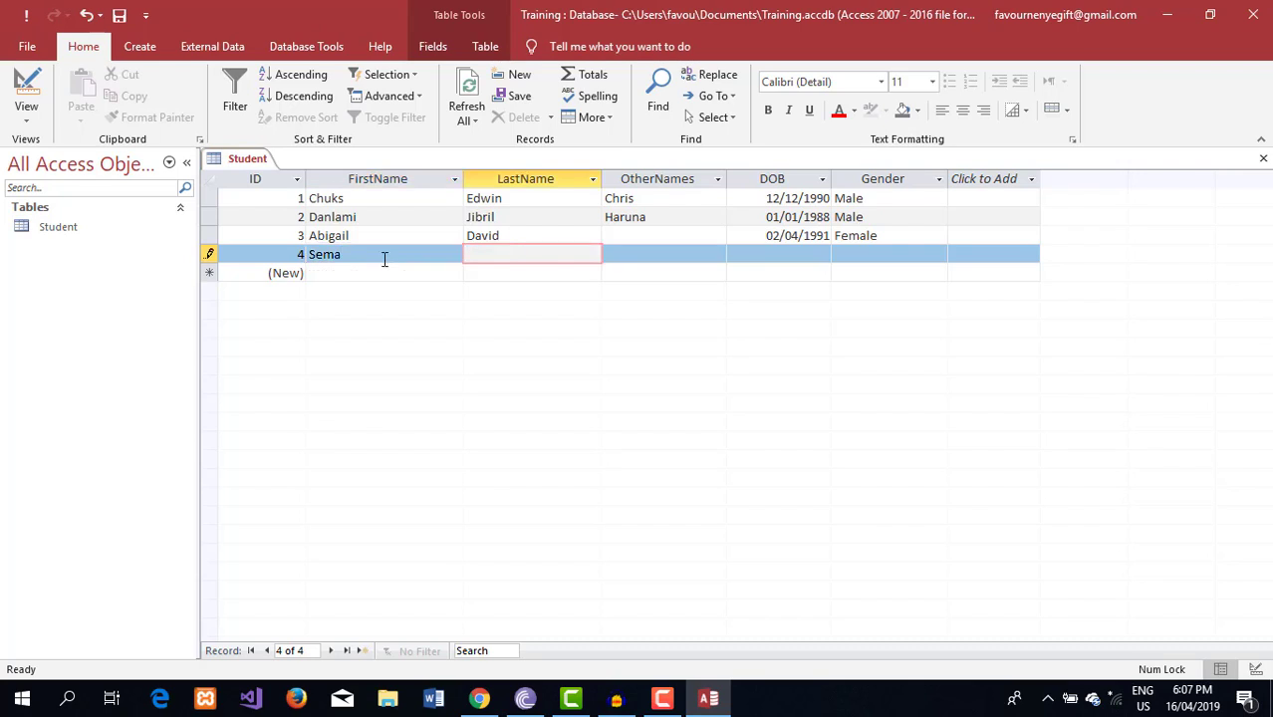
text(Ibok-Ete)
click(635, 256)
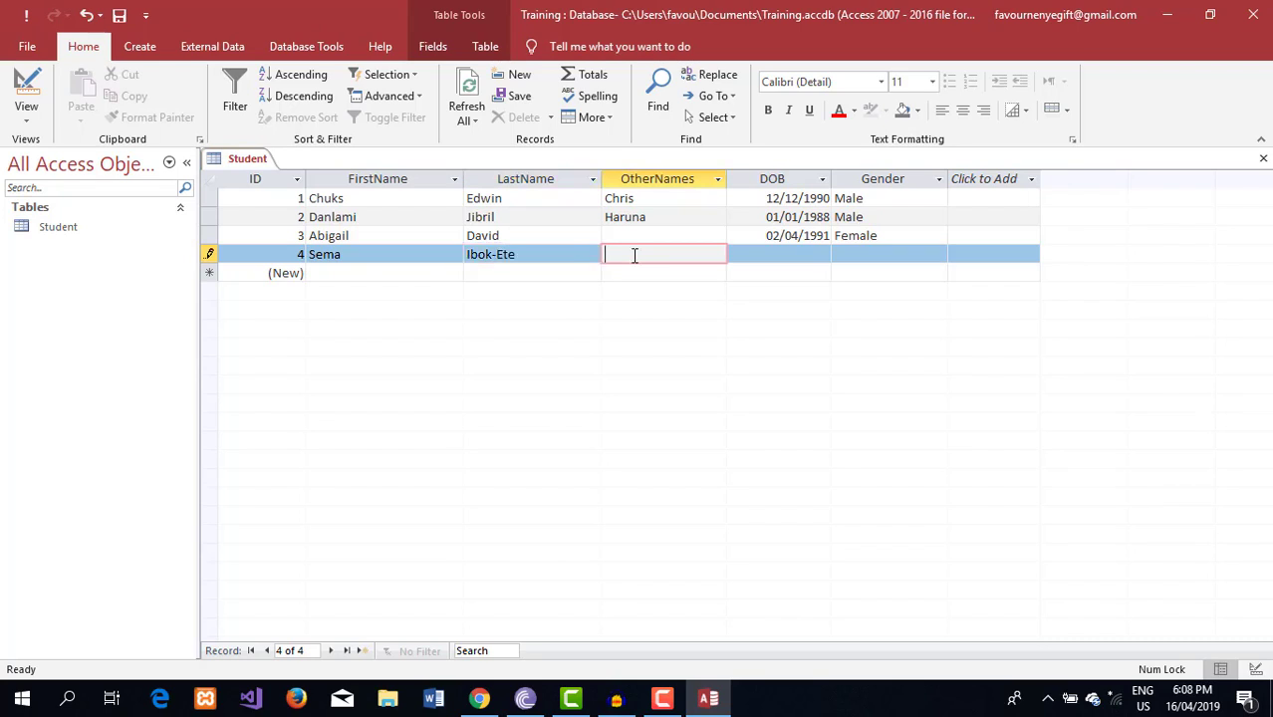
text(Mydo)
key(Tab)
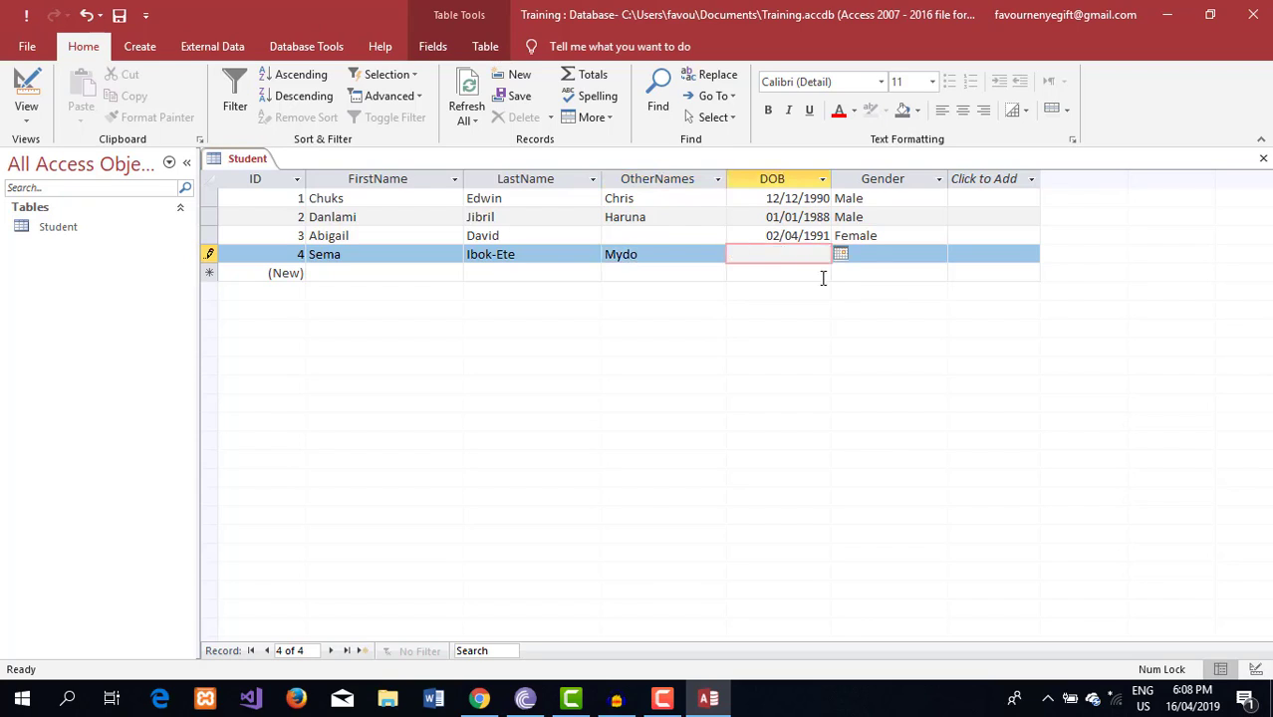
Fill in the fourth student's date of birth and choose Female from the Gender lookup list
text(0305)
key(BackSpace)
key(BackSpace)
text(/05/1992)
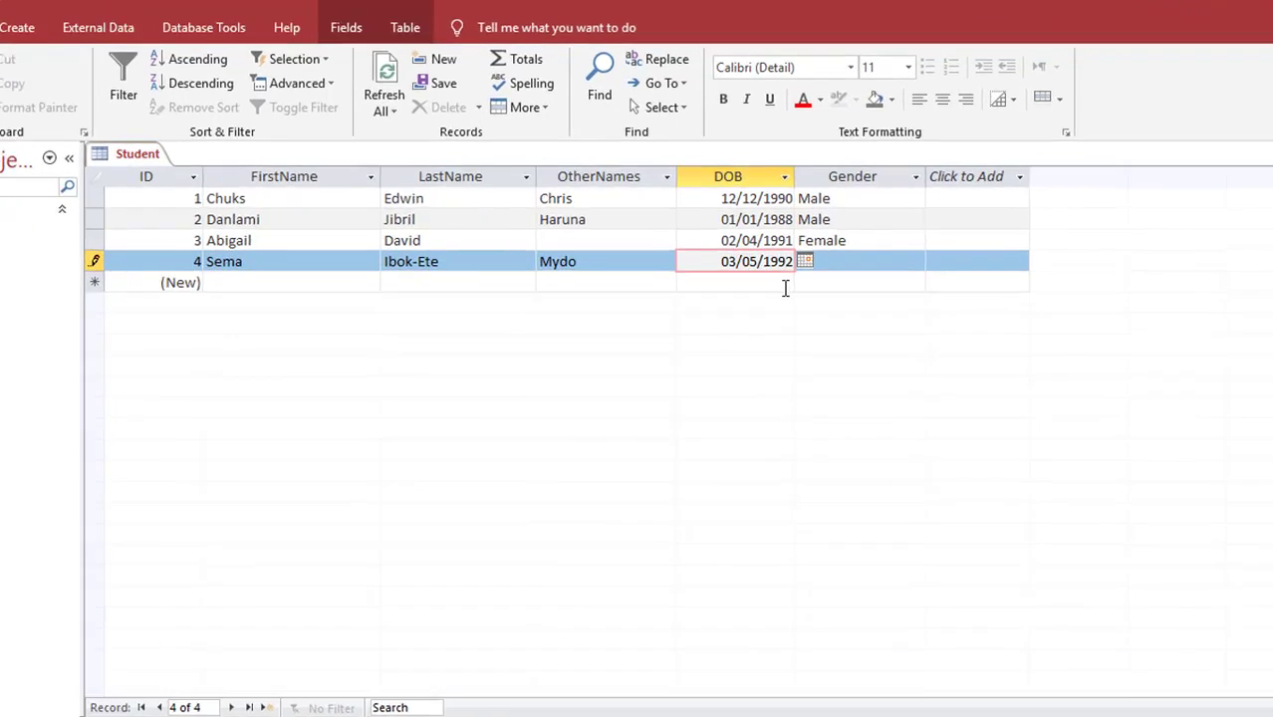
key(Tab)
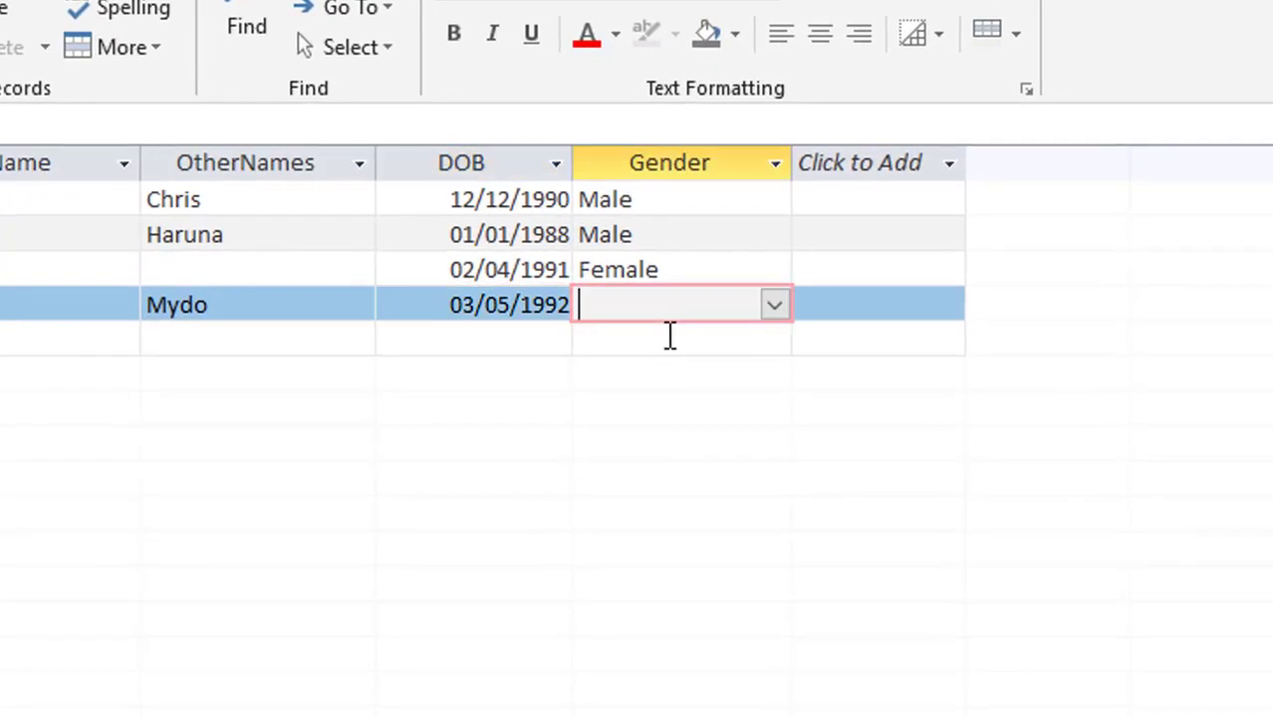
click(774, 307)
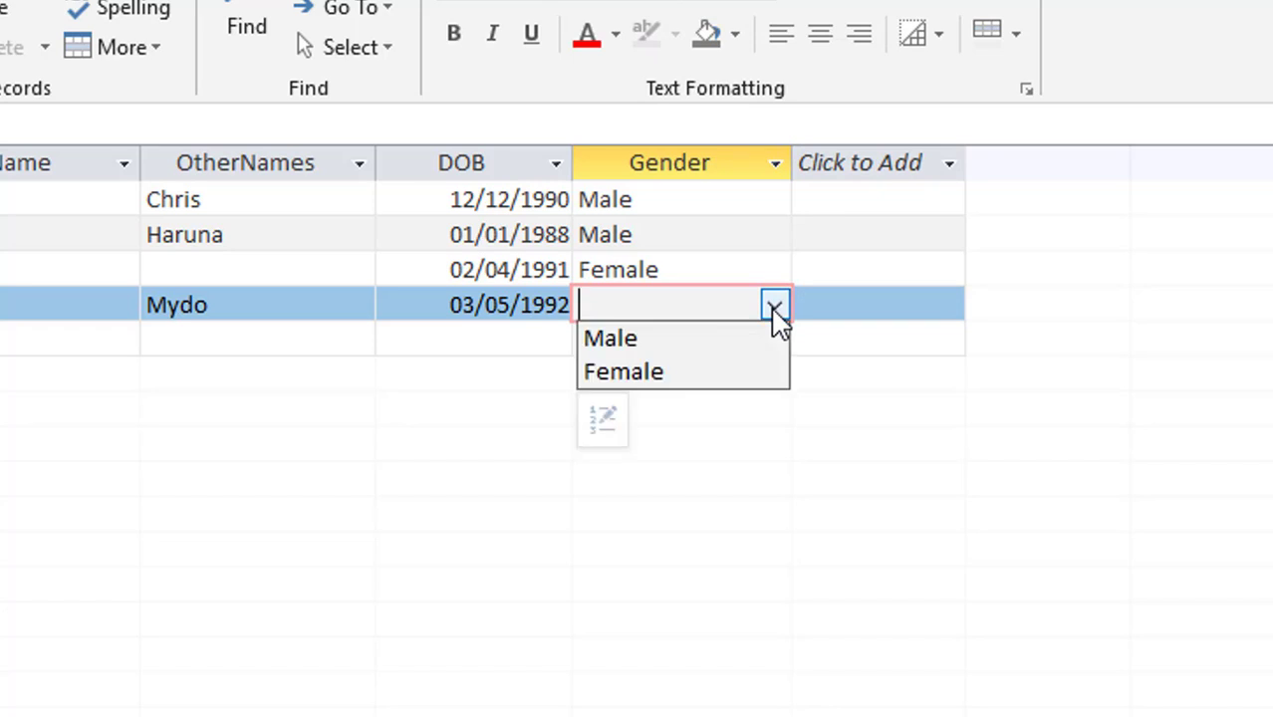
click(659, 372)
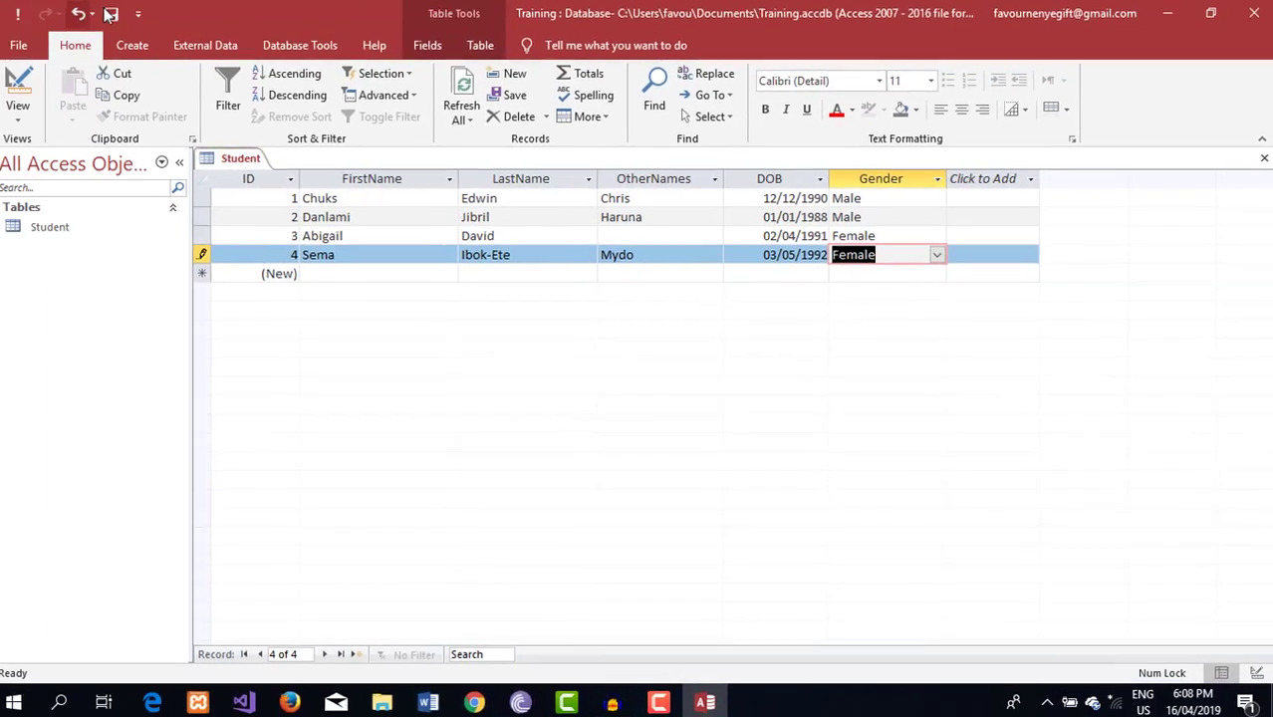